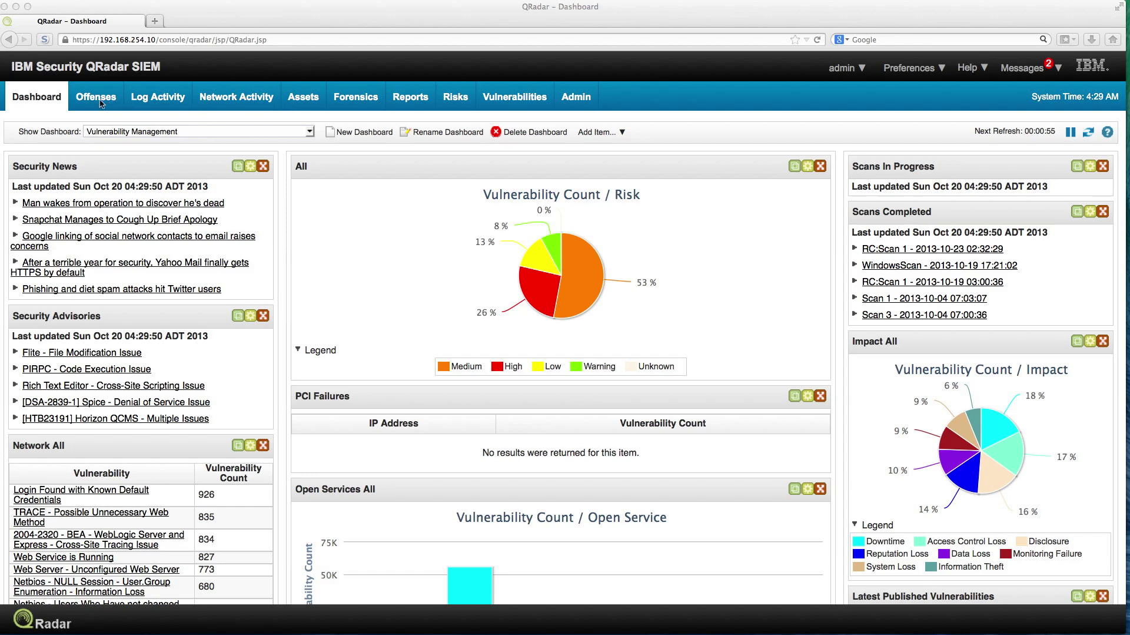
From Offenses > Rules, start a New Event Rule and advance the wizard to the Rule Test Stack Editor
click(94, 100)
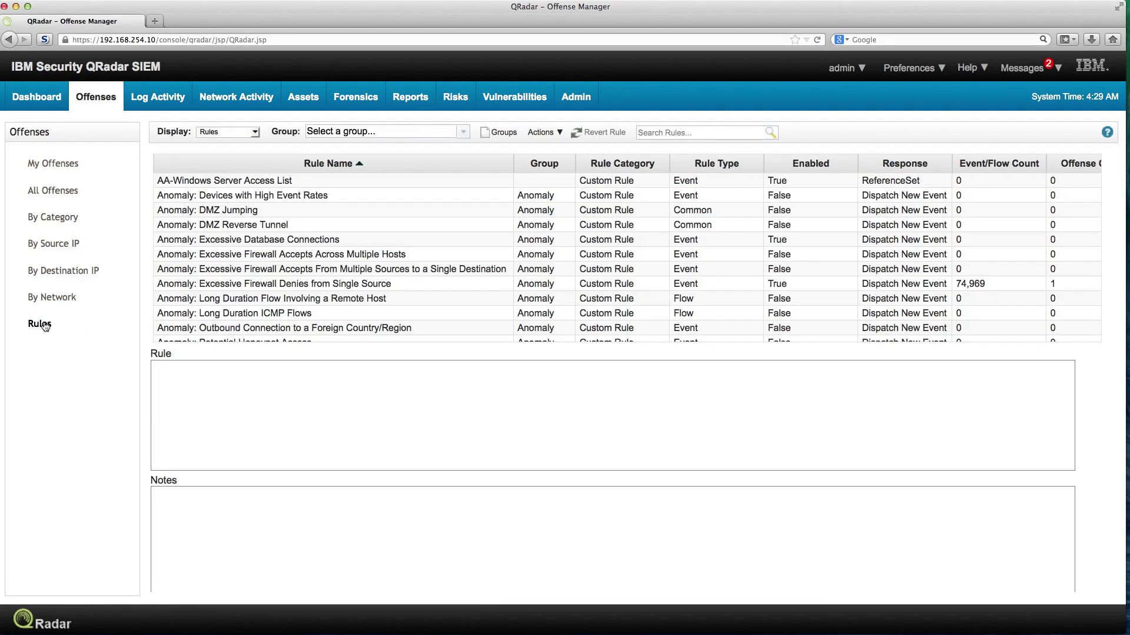
click(40, 323)
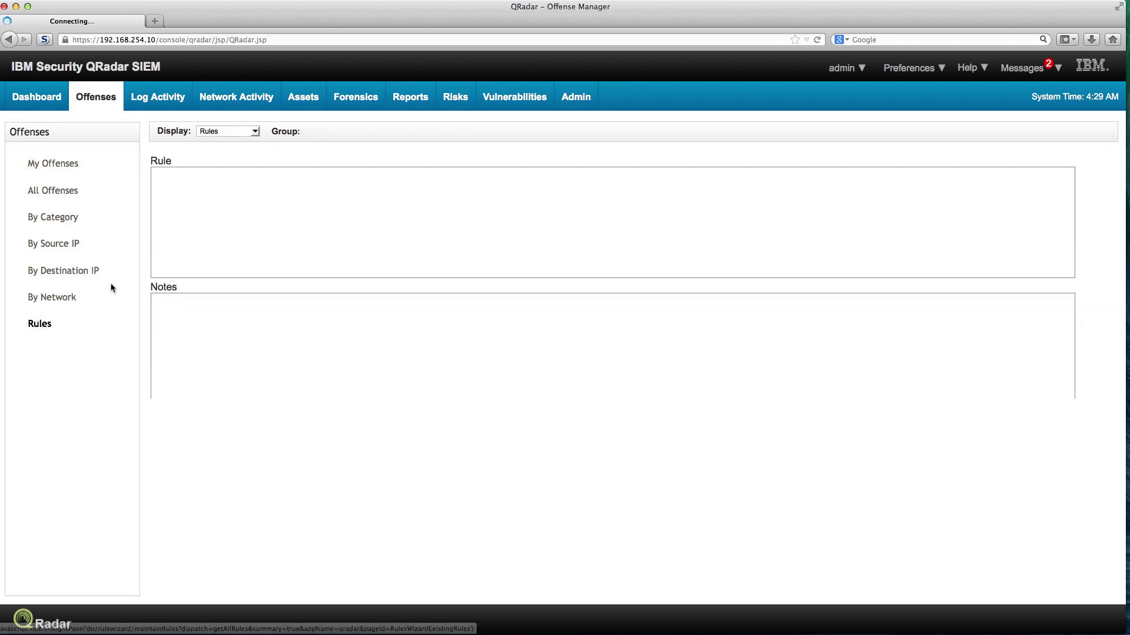
click(544, 132)
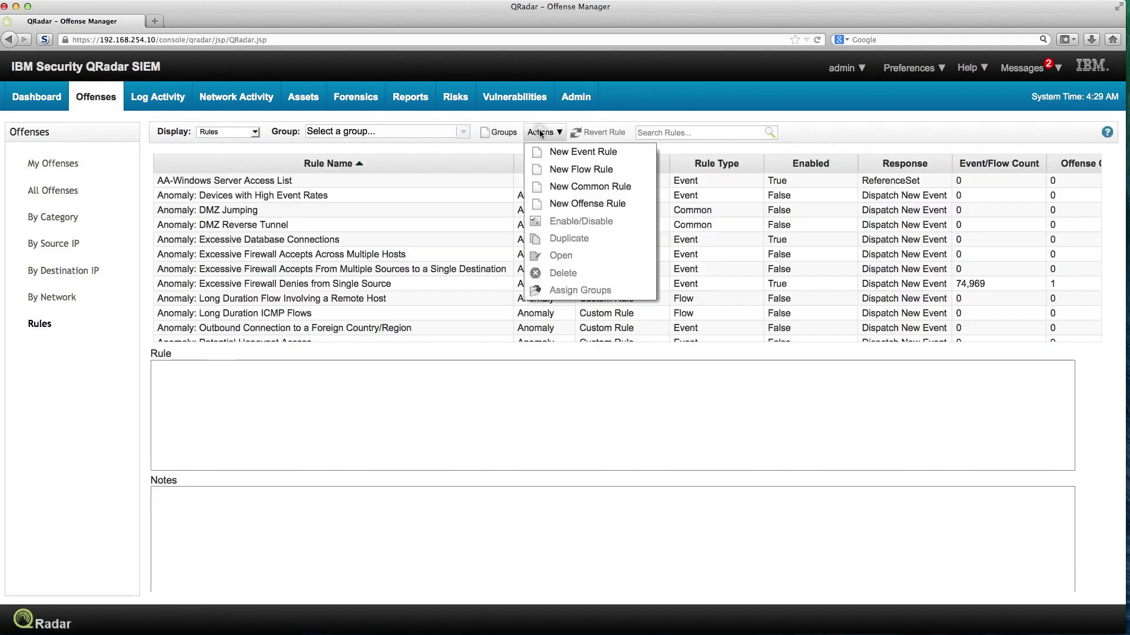
click(559, 153)
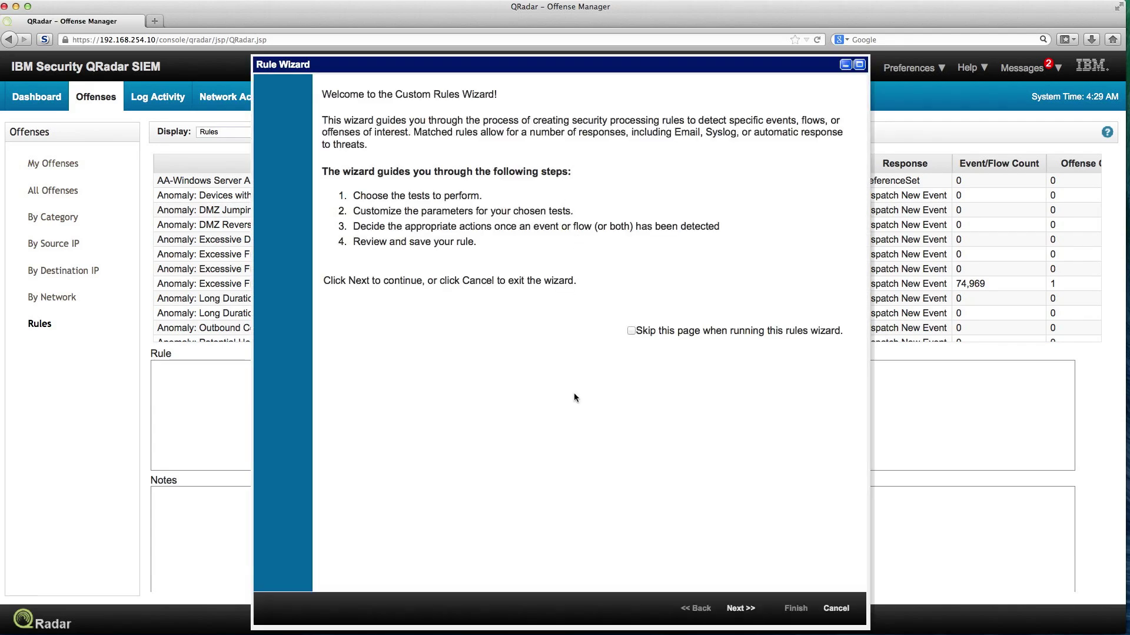
click(741, 608)
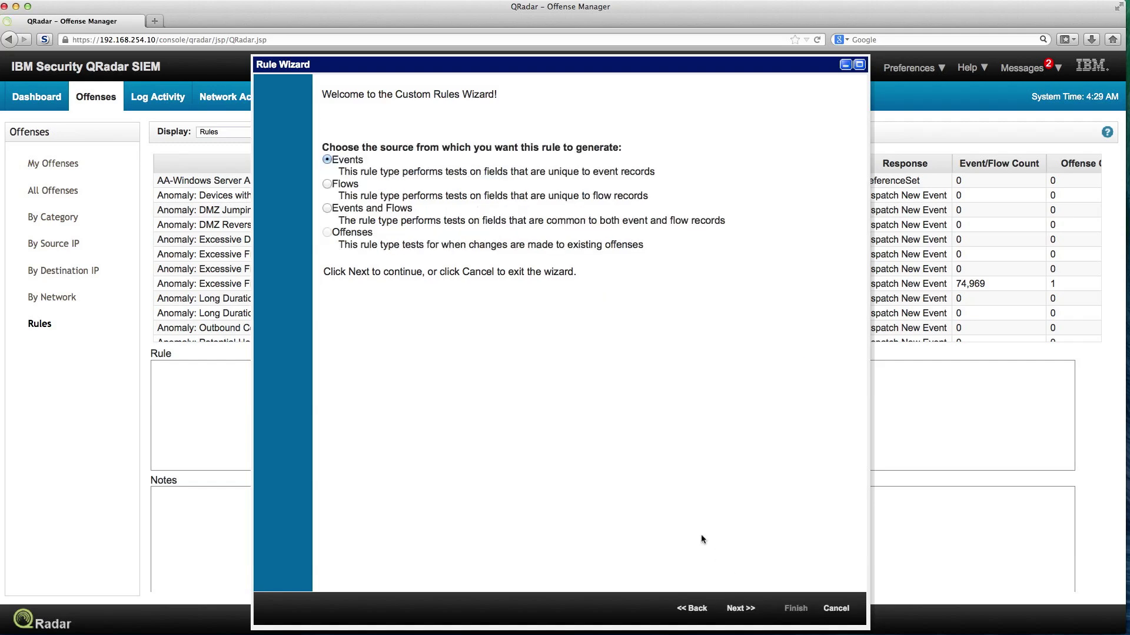
click(743, 607)
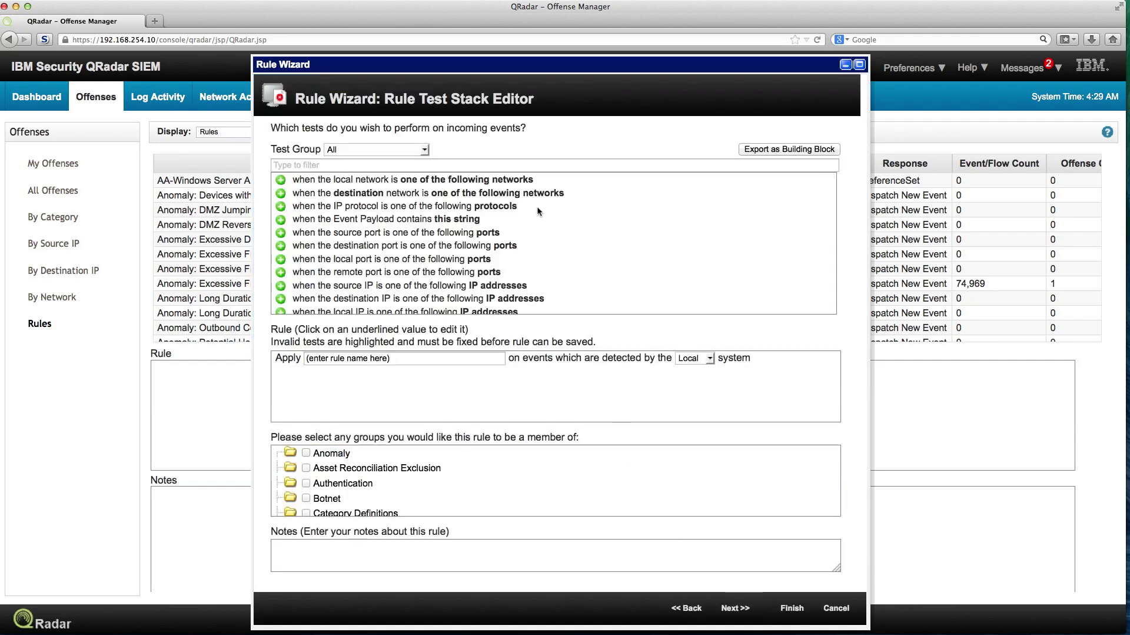
Enter 'Create Curated List' as the rule name
click(402, 355)
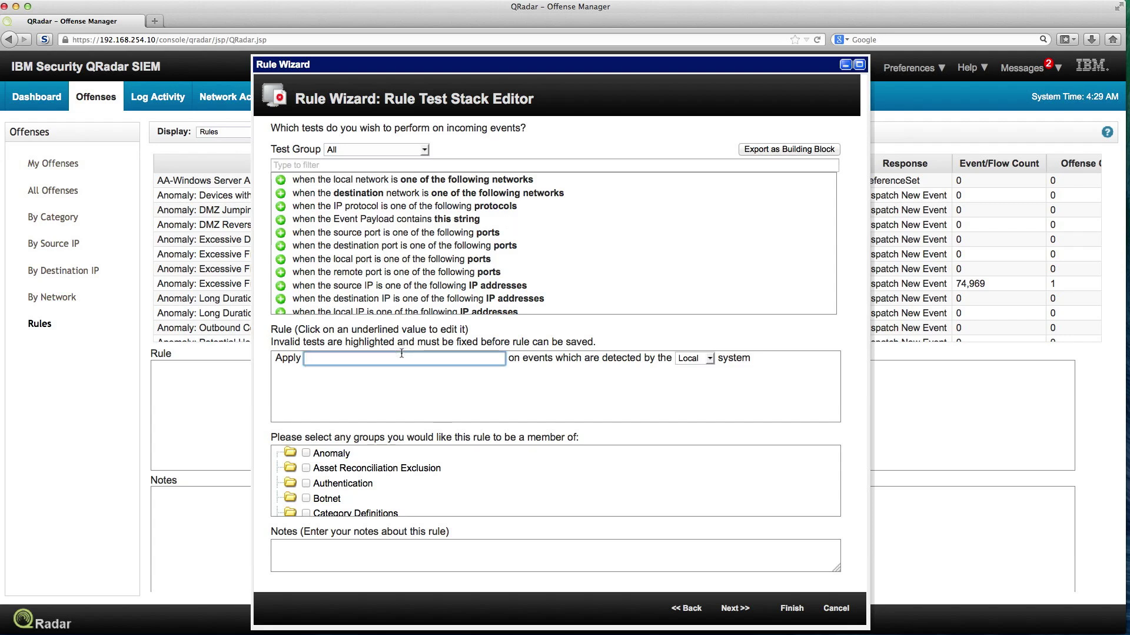
text(Crea)
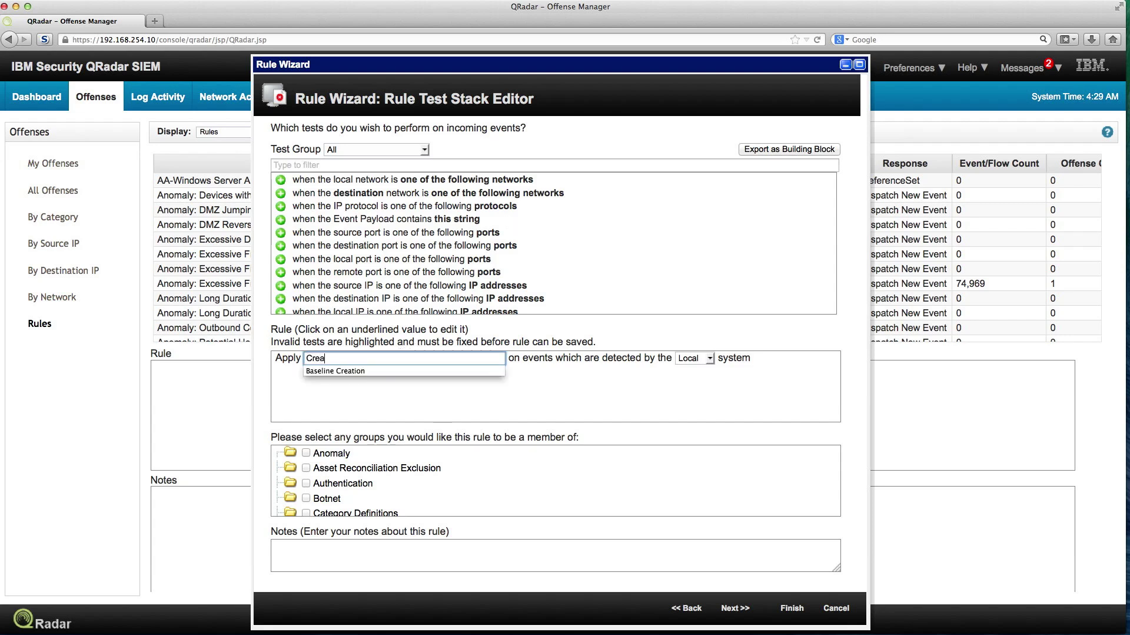
text(te Curated)
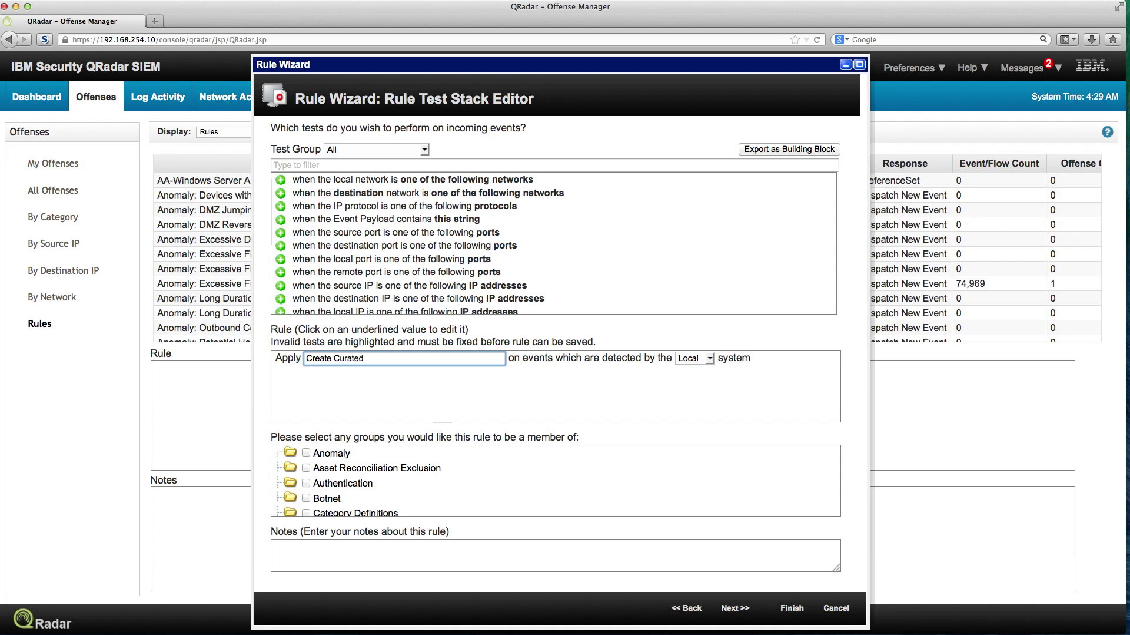
text( List)
Filter the tests by 'QID', add the event QID test, and bring up its QID picker
click(315, 164)
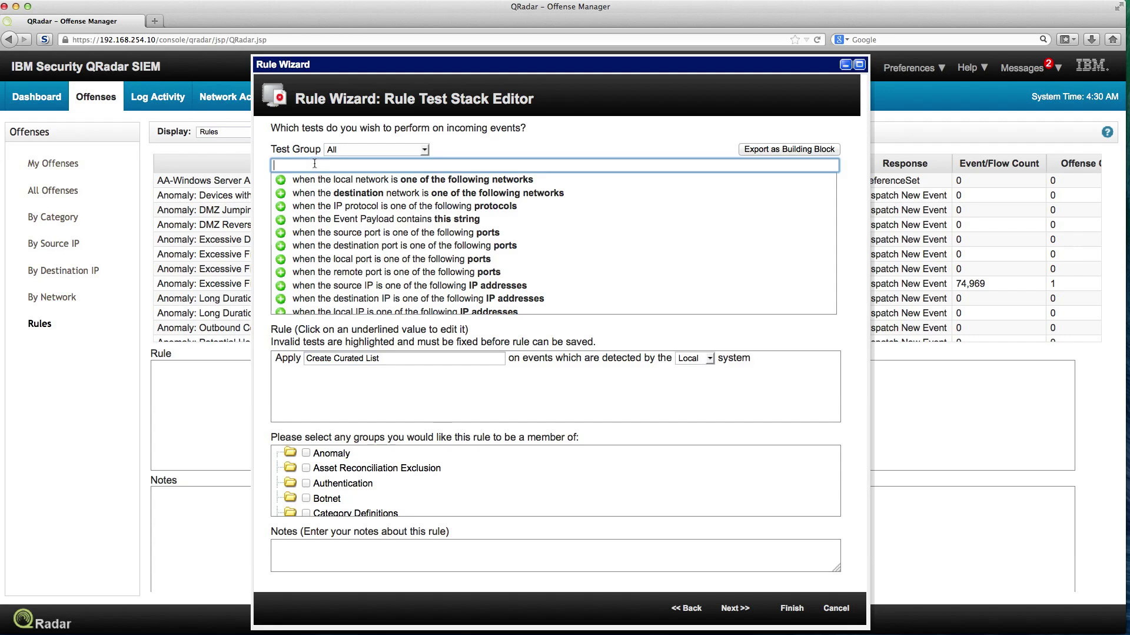
text(QID)
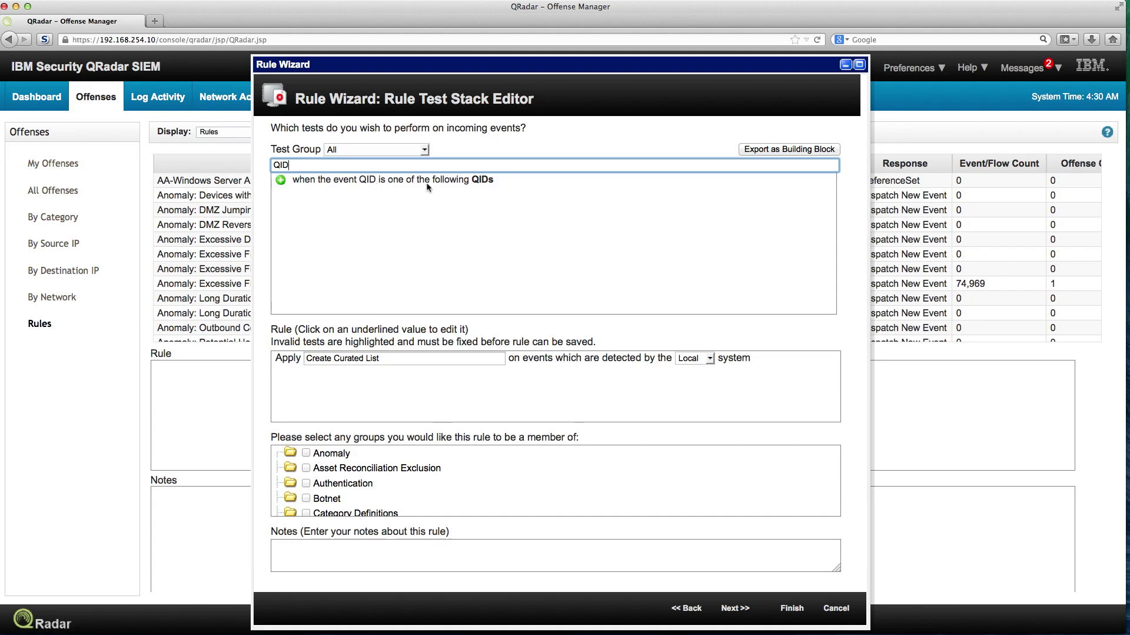
click(281, 180)
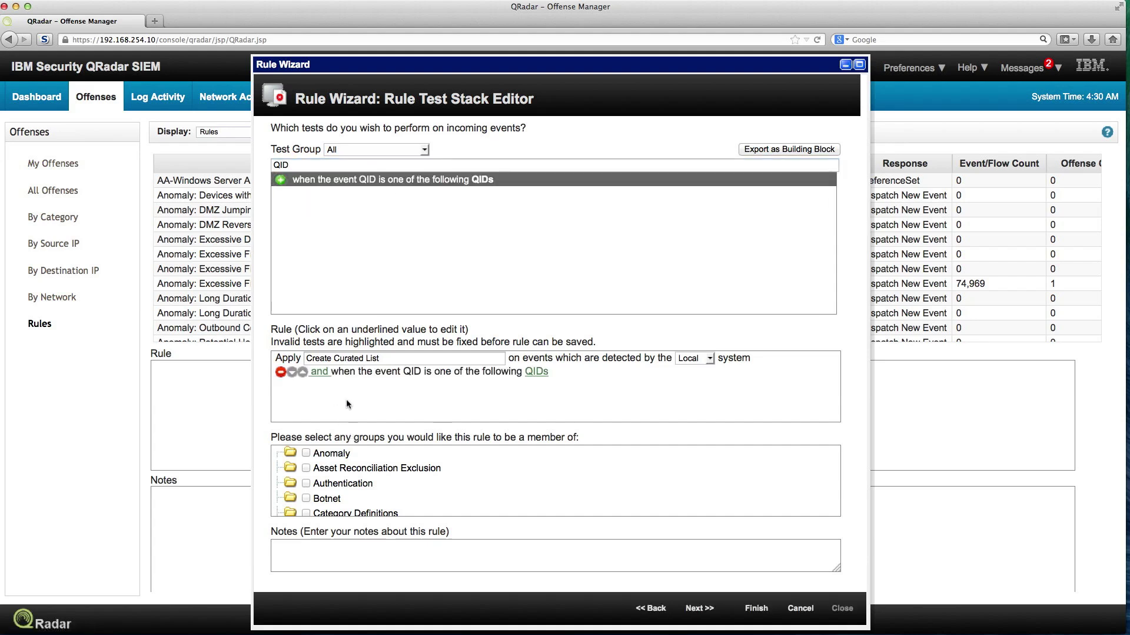
click(536, 373)
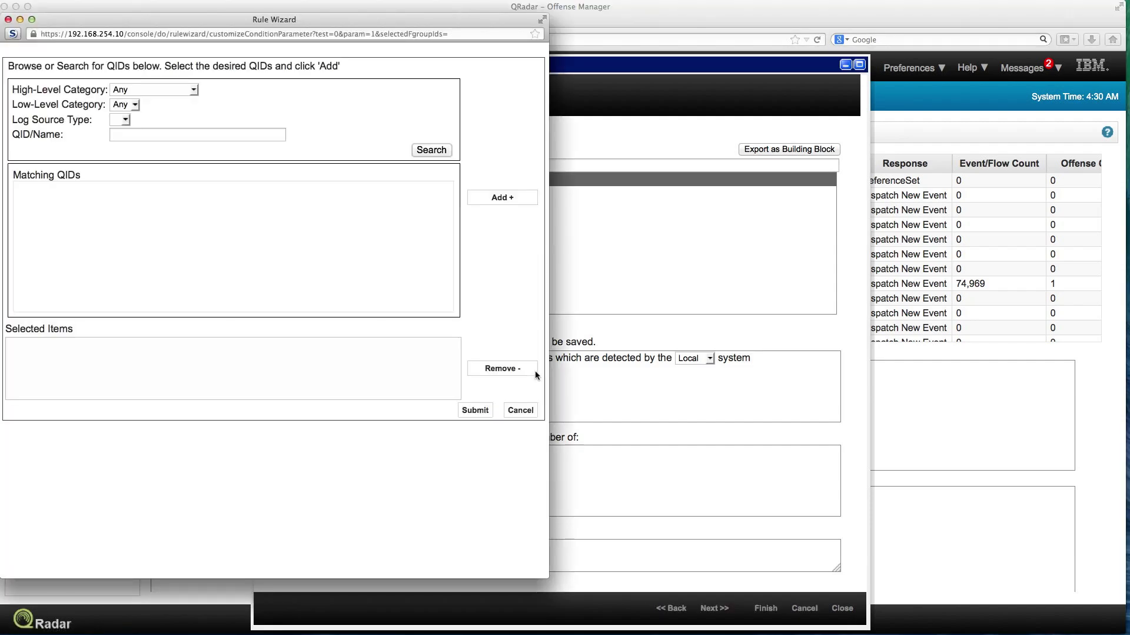
Look up QID 5000011 and assign Successful Logon to the QID test
click(153, 137)
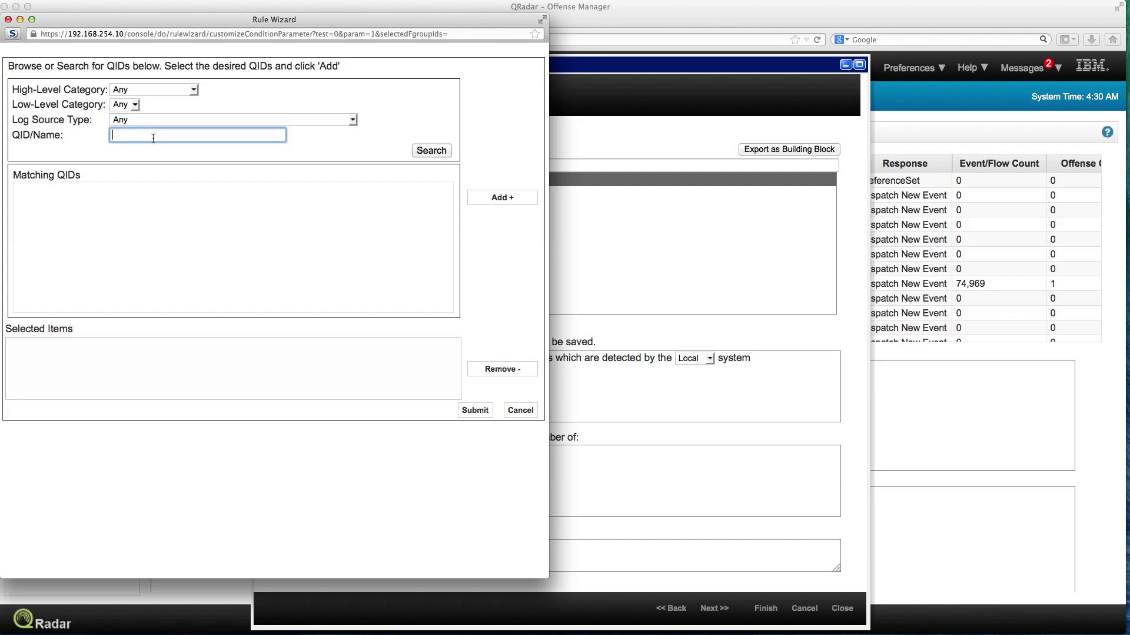
text(5000011)
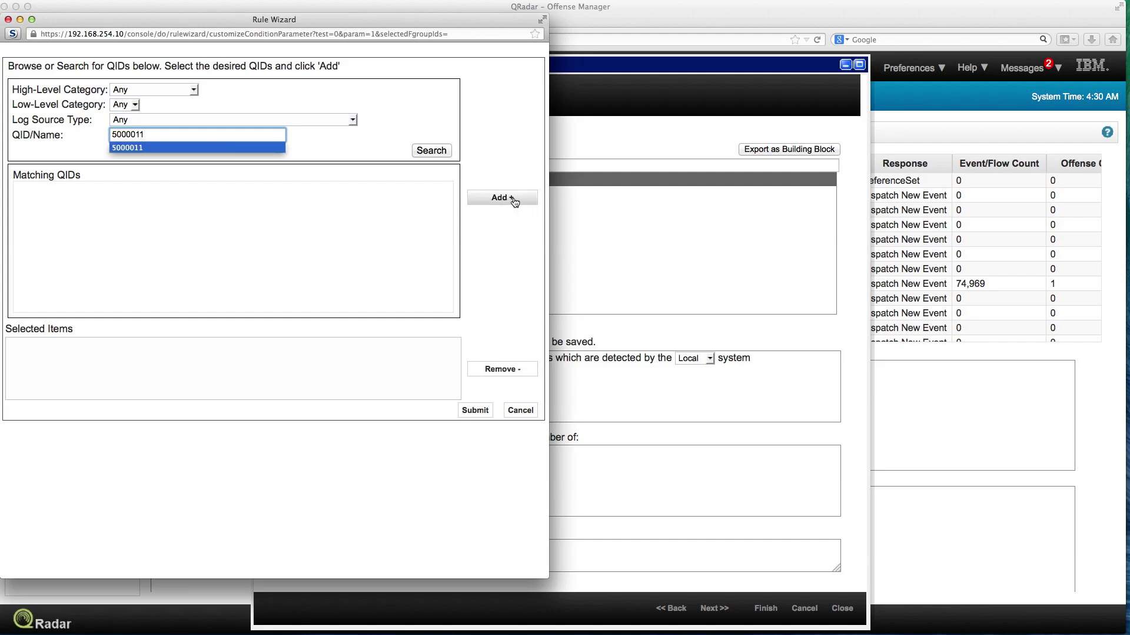
click(436, 152)
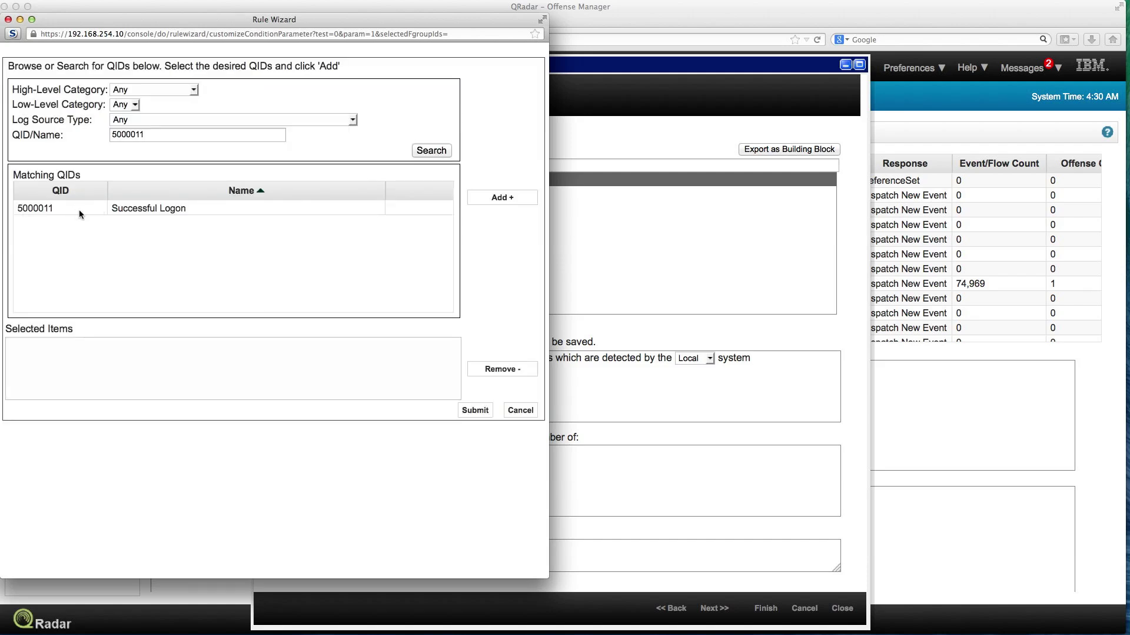
click(155, 210)
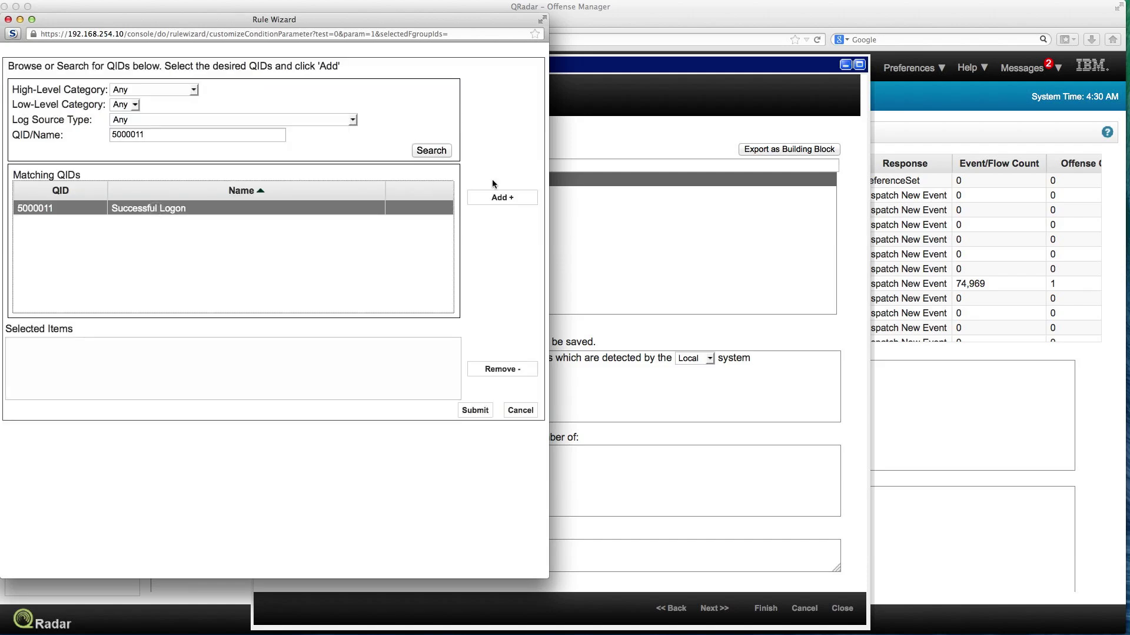
click(500, 200)
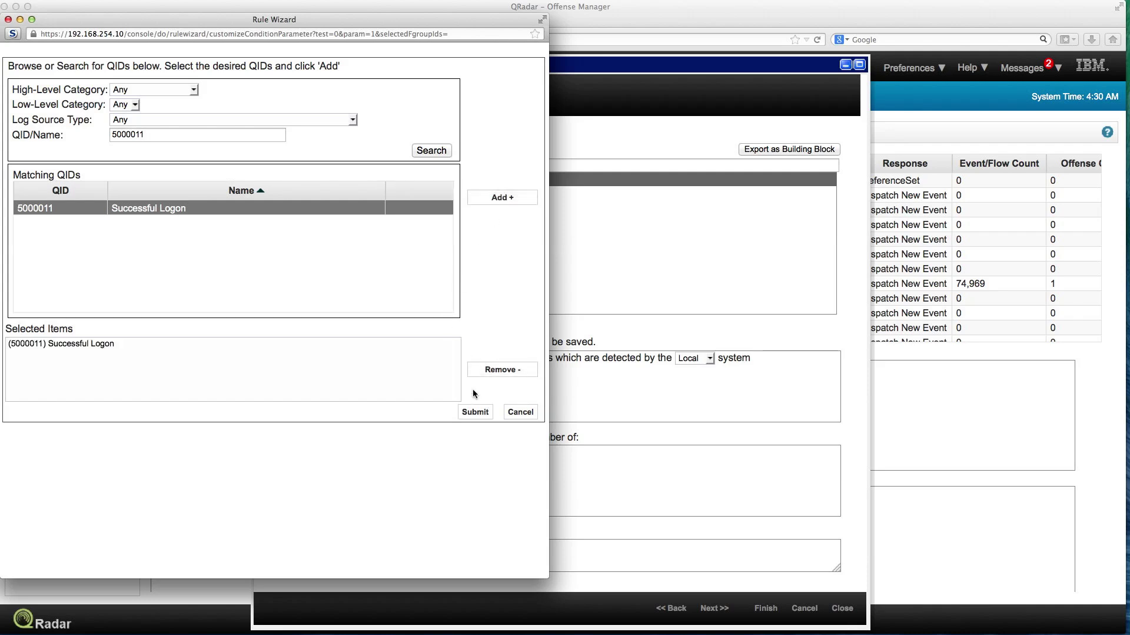
click(475, 411)
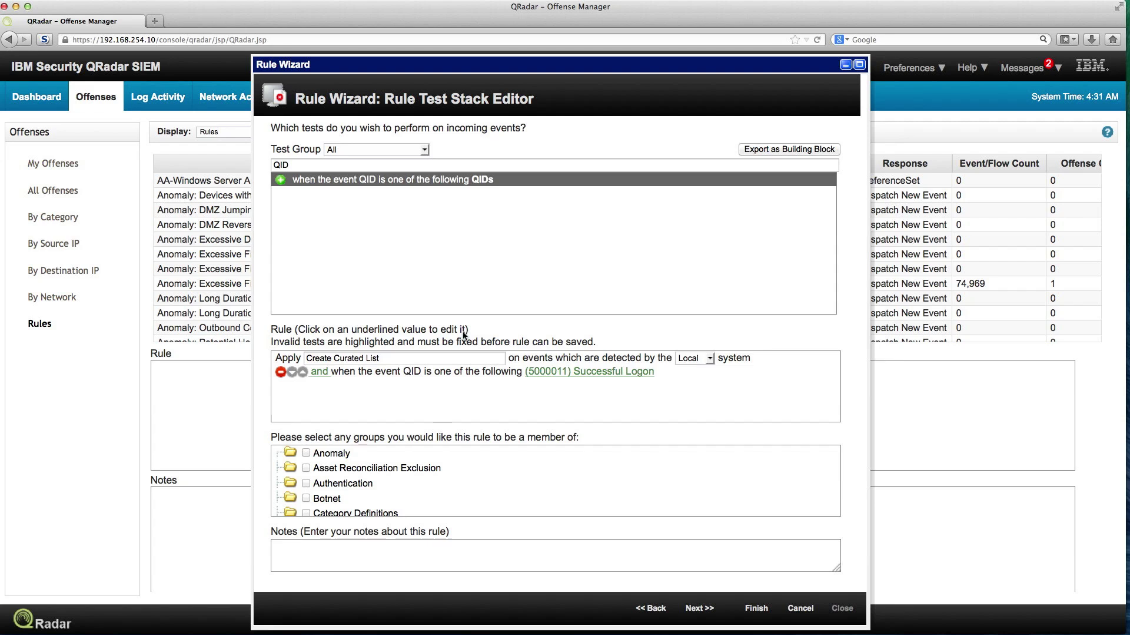
Filter the tests by 'IP' and add the destination IP test below the QID test
click(293, 164)
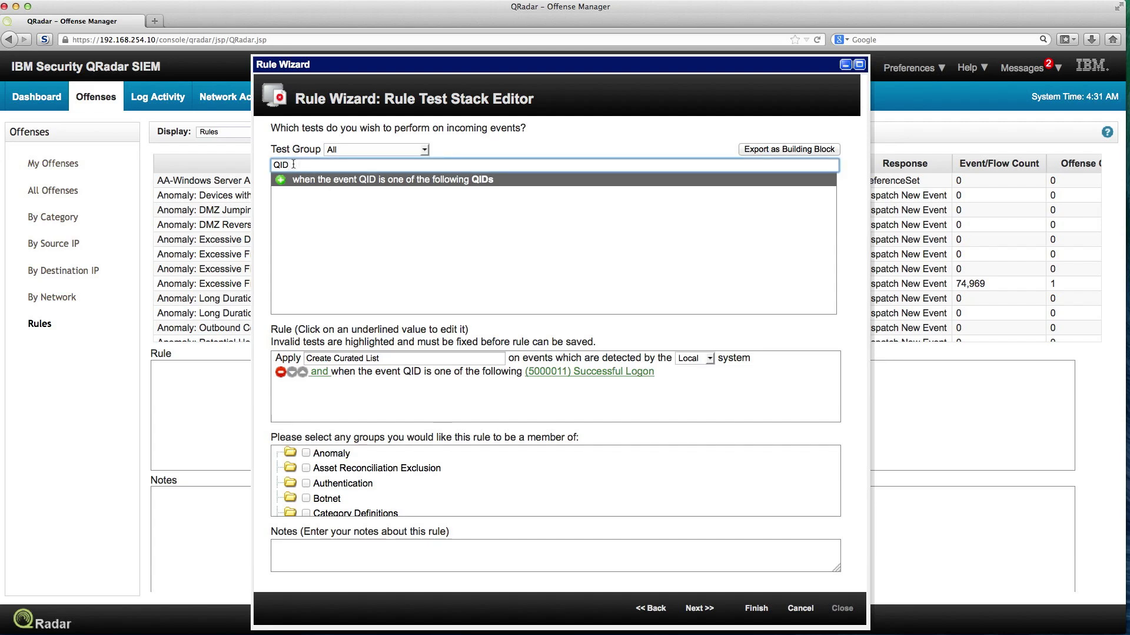
key(BackSpace)
key(BackSpace)
key(BackSpace)
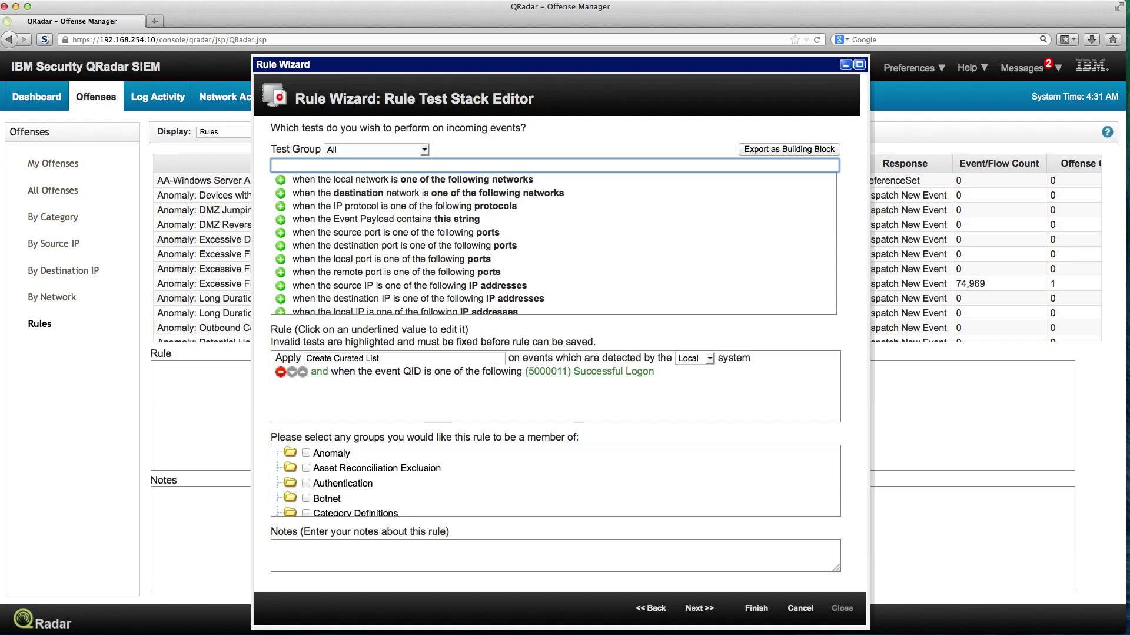
text(IP)
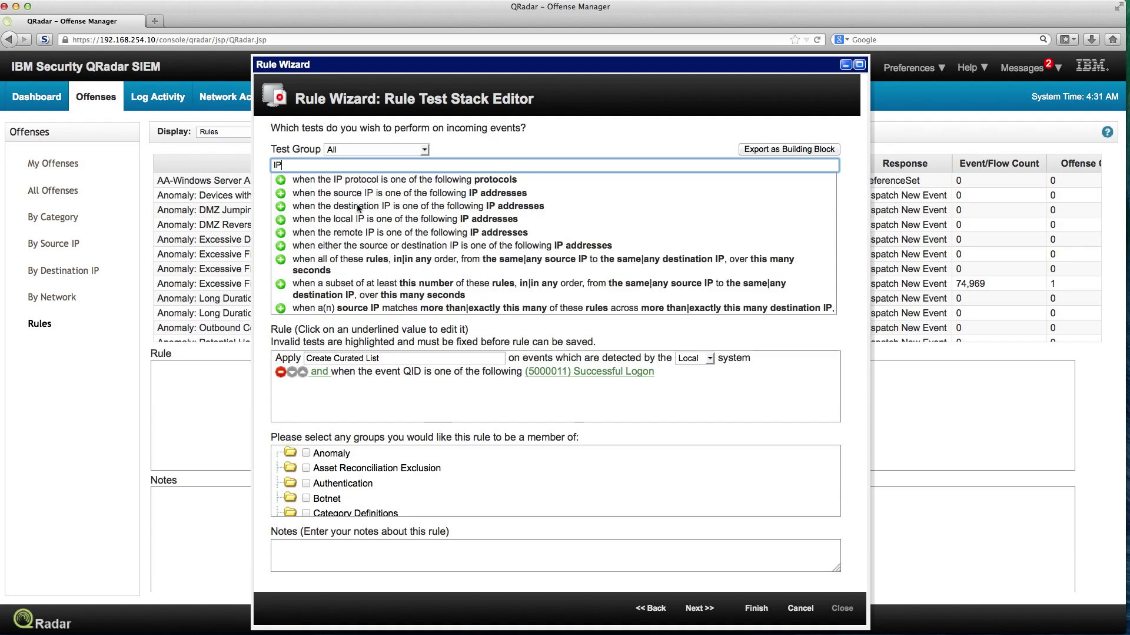
click(280, 207)
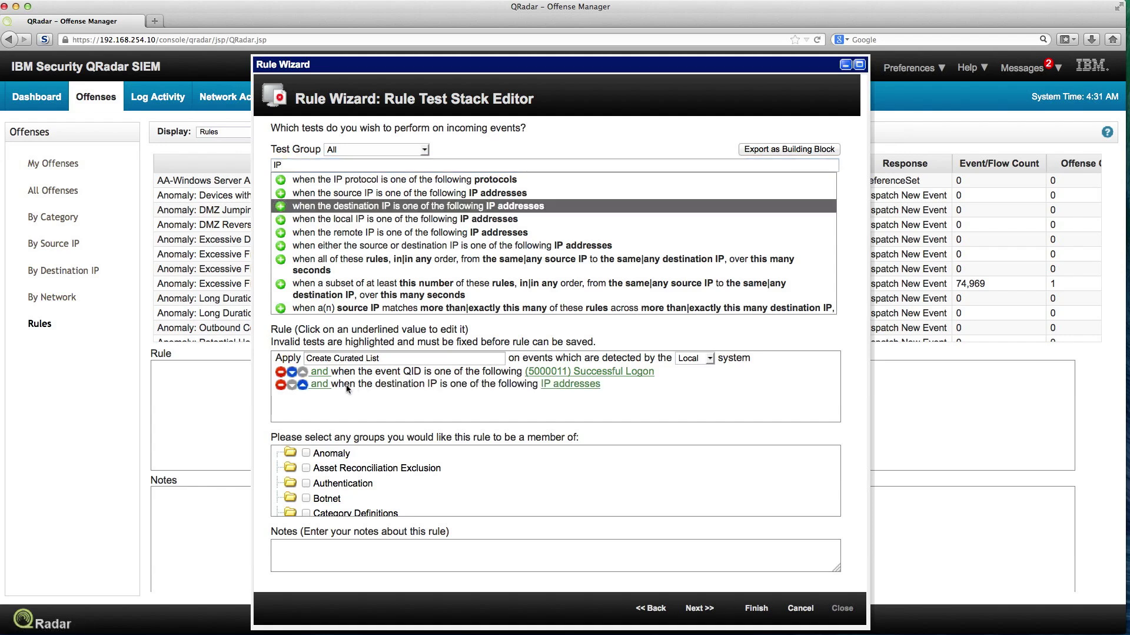
Set the destination IP test's address to 10.0.120.30
click(574, 384)
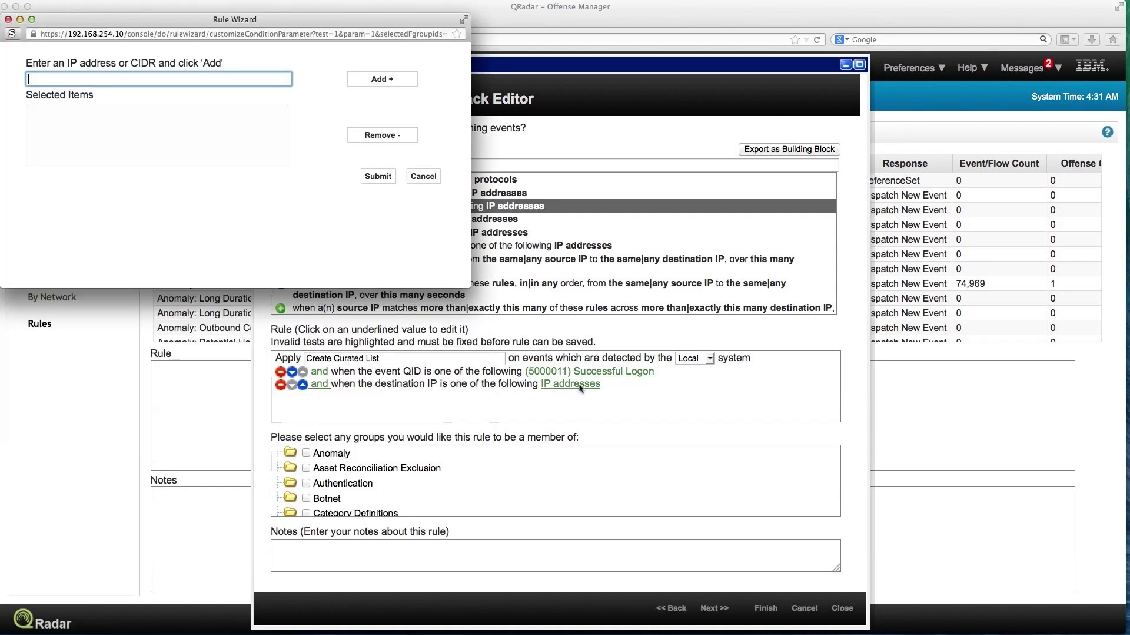
click(77, 78)
text(10)
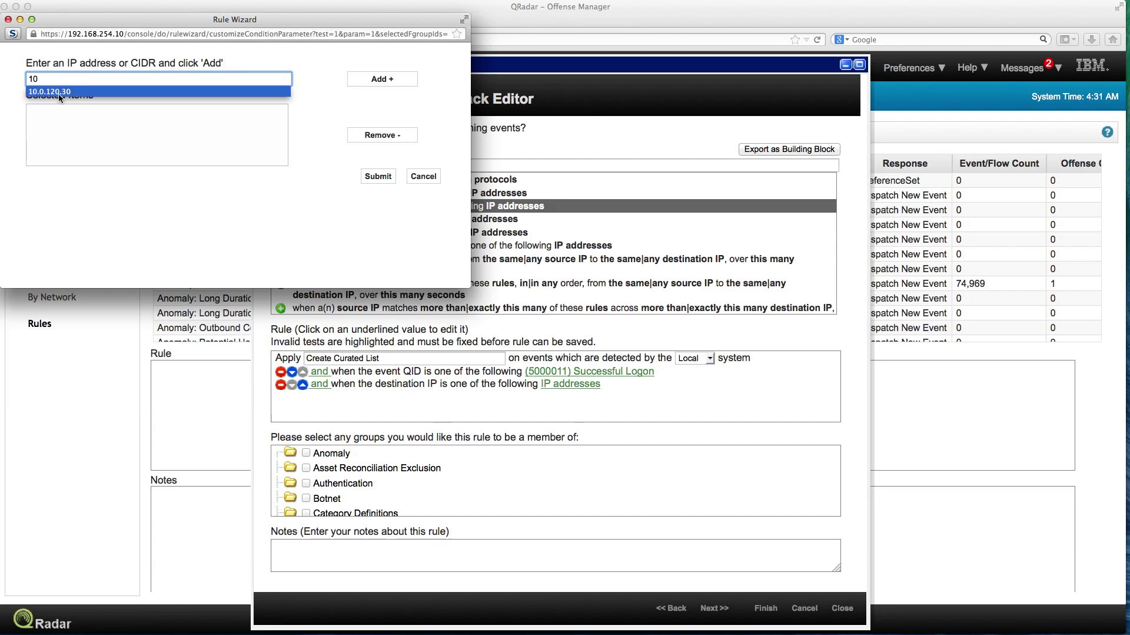
click(58, 91)
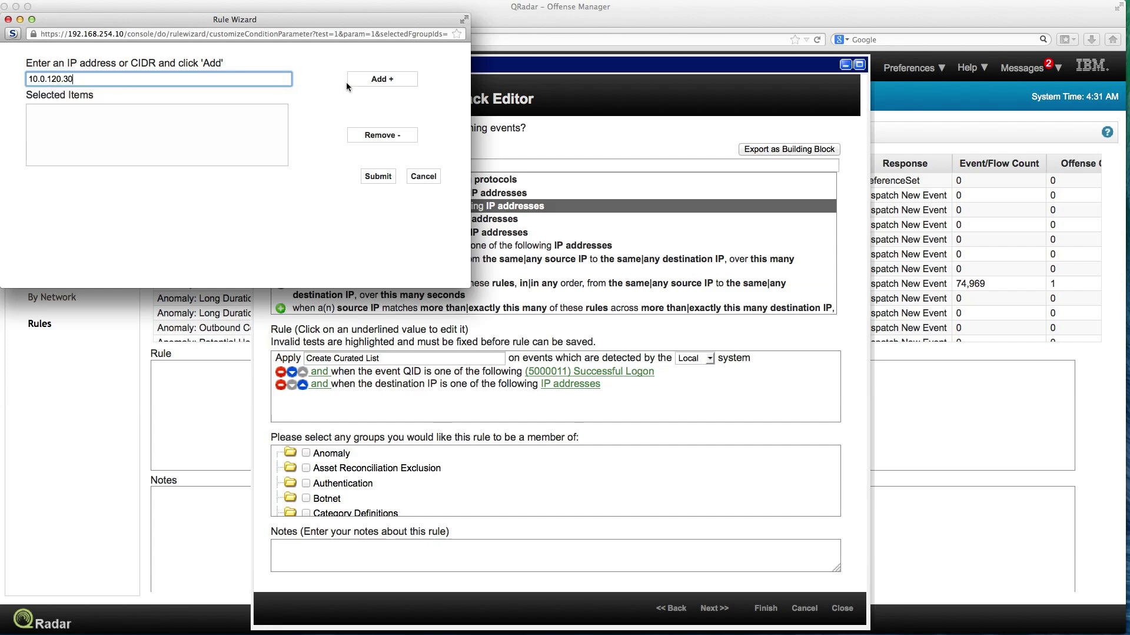
click(387, 80)
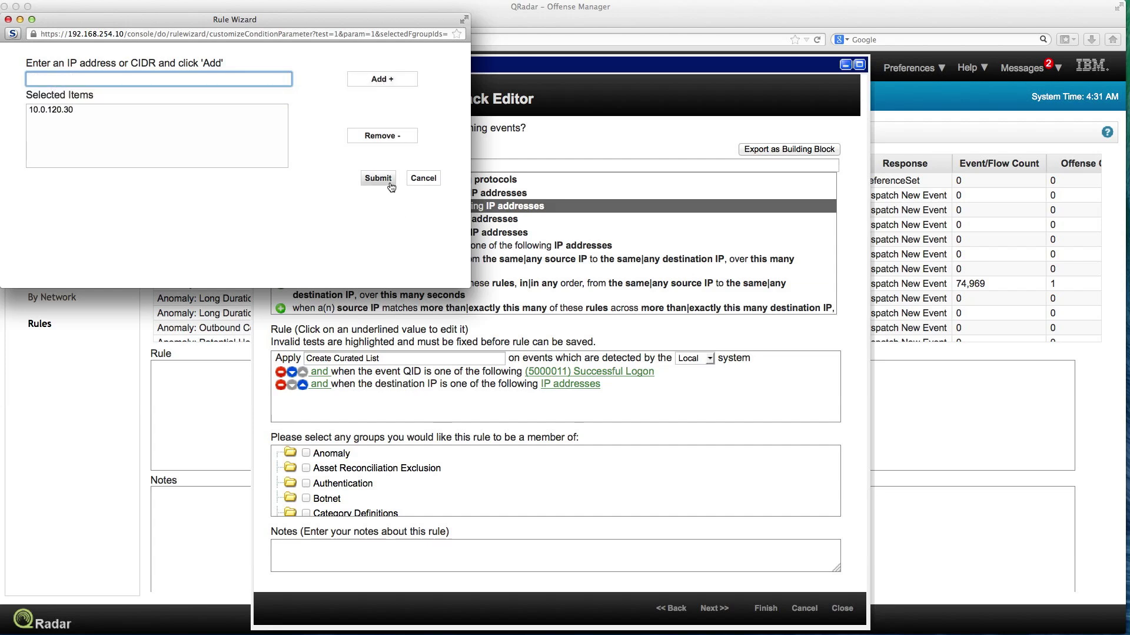
click(378, 176)
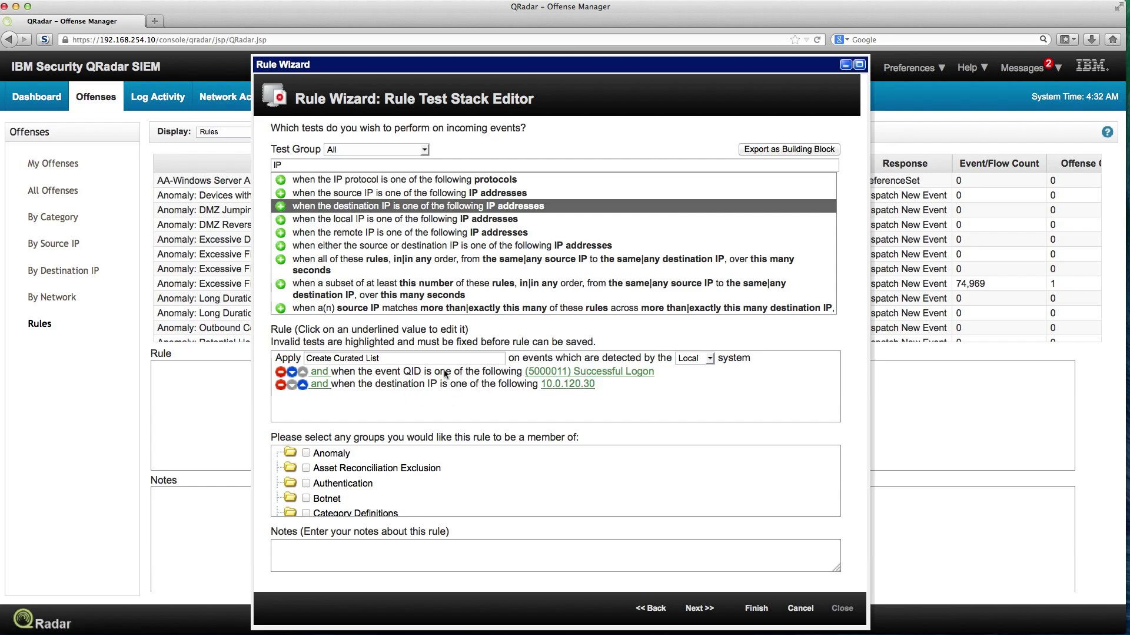
Put the destination IP test ahead of the QID test and go to the Rule Response page
click(303, 385)
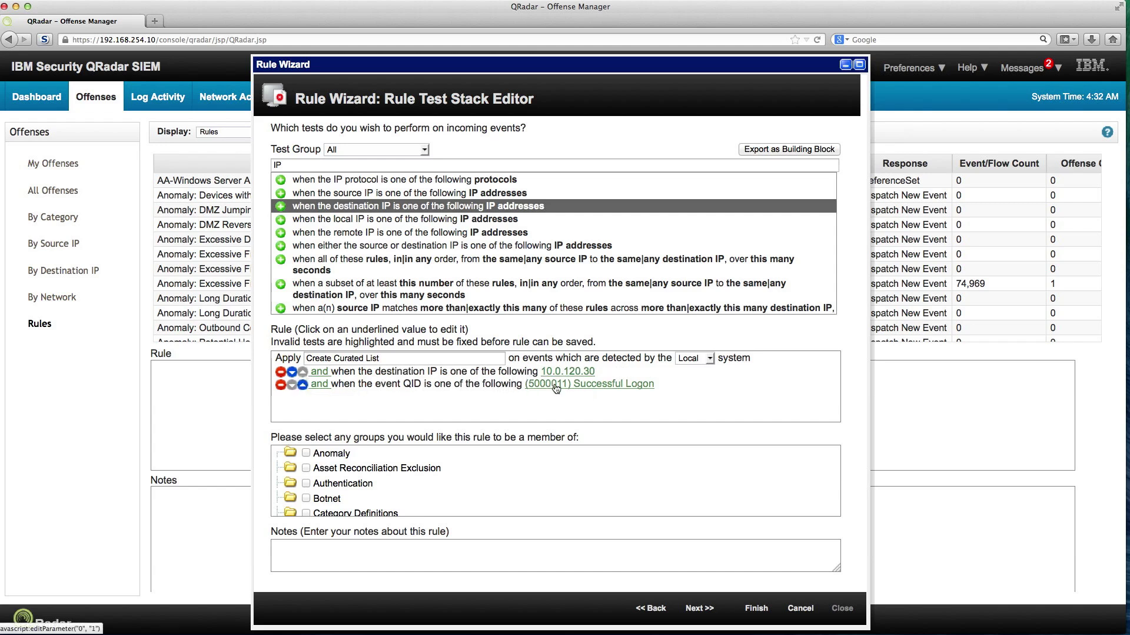
click(699, 608)
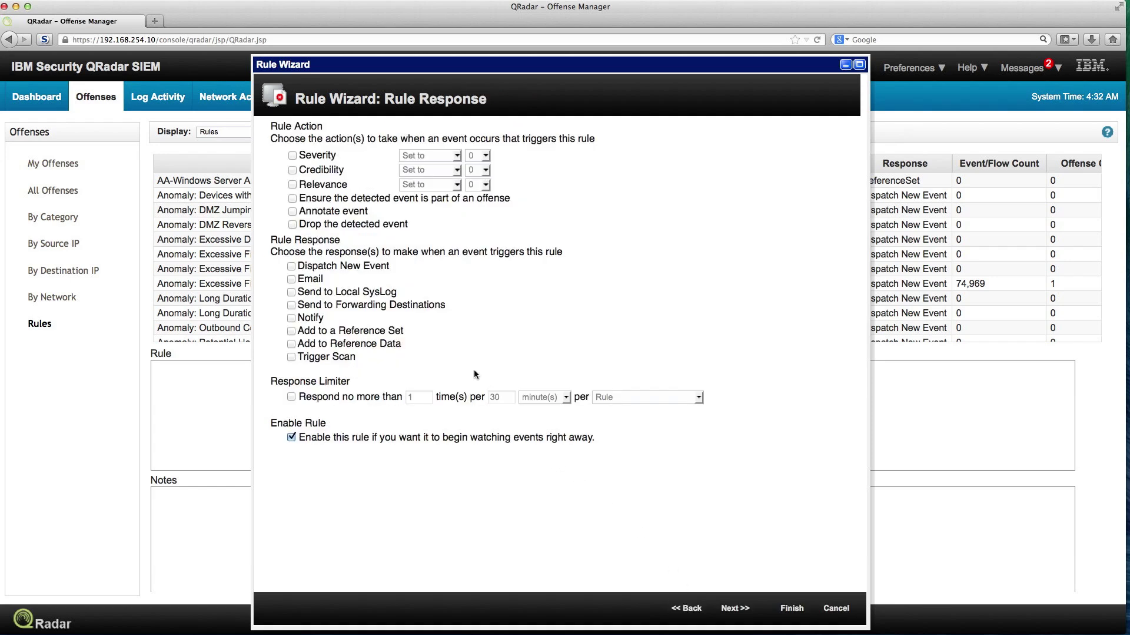
Turn on Add to a Reference Set and choose the Username field to store
click(292, 331)
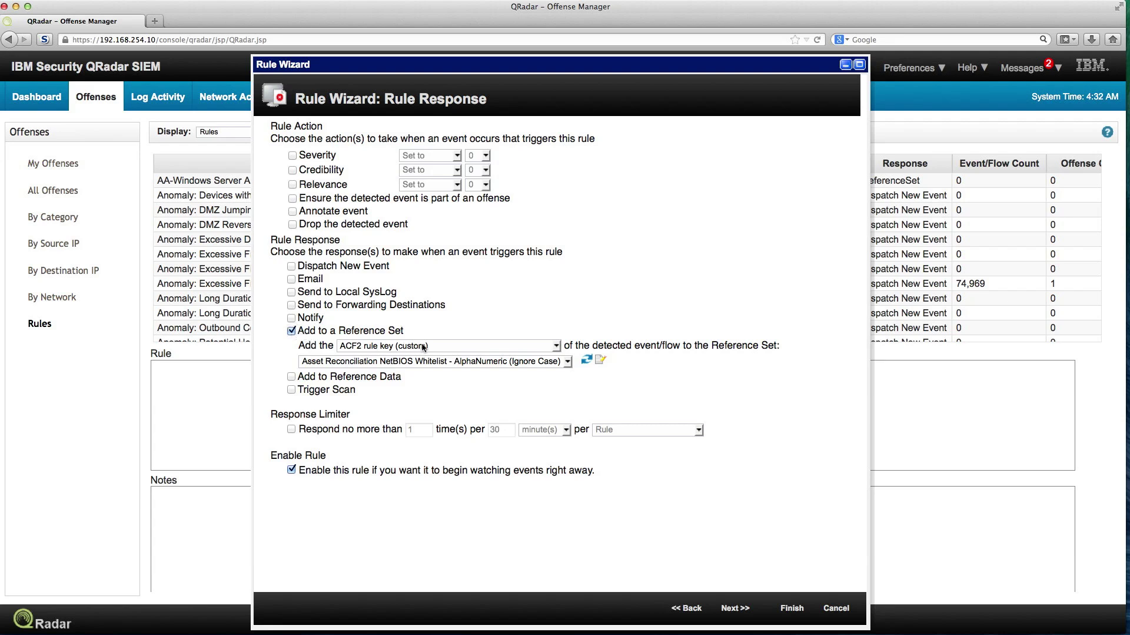
click(558, 345)
scroll(493, 378, down, 5)
scroll(493, 383, down, 10)
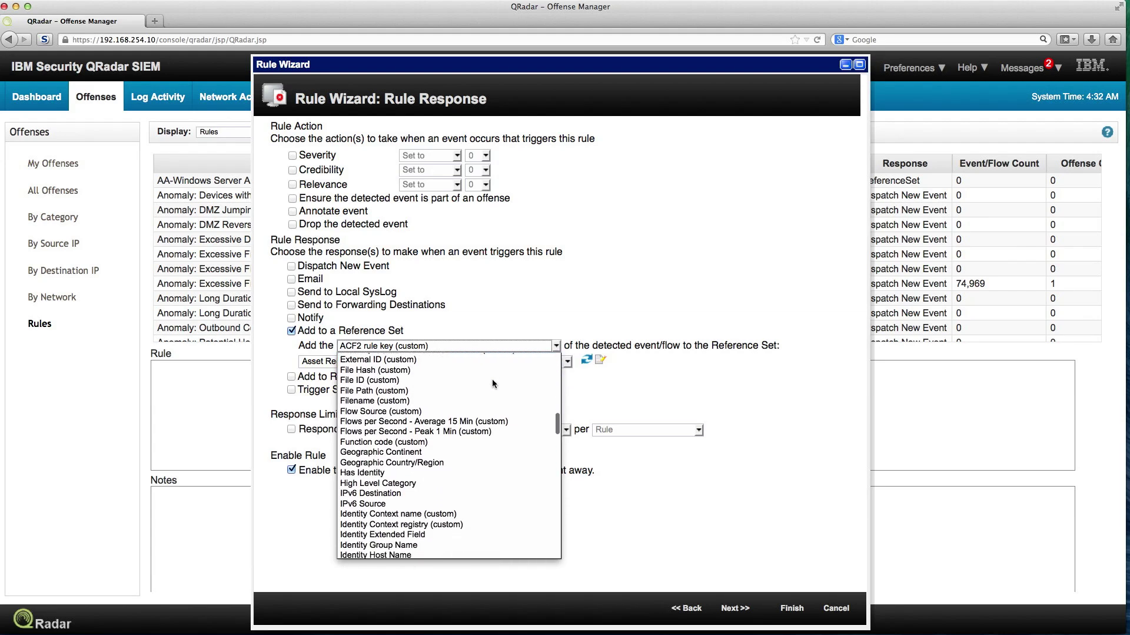
scroll(493, 384, down, 12)
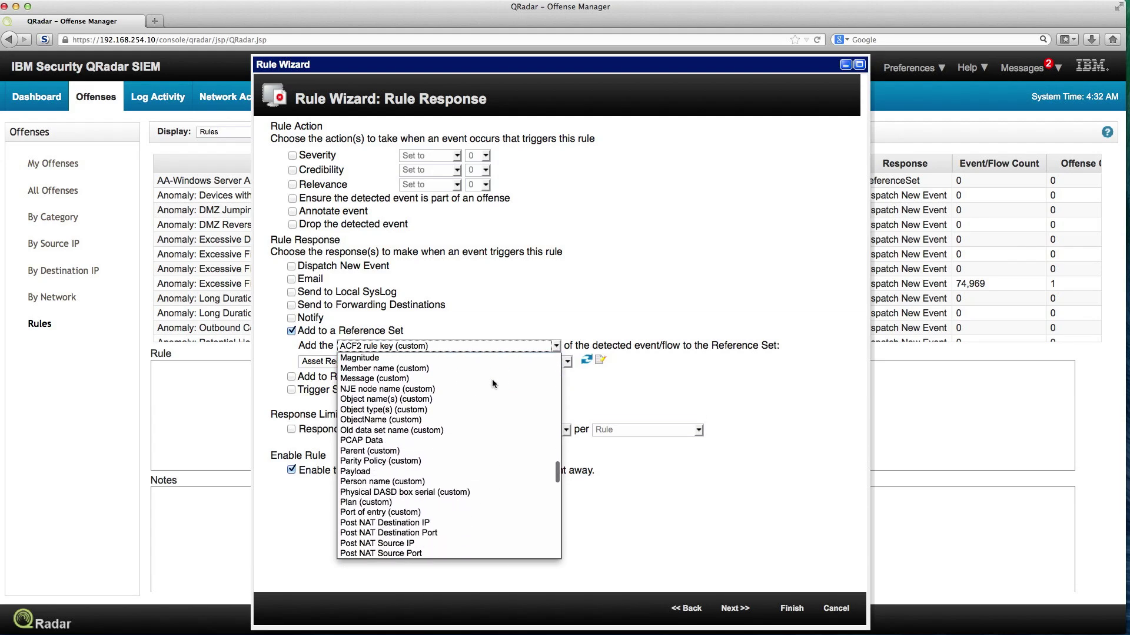
scroll(494, 384, down, 12)
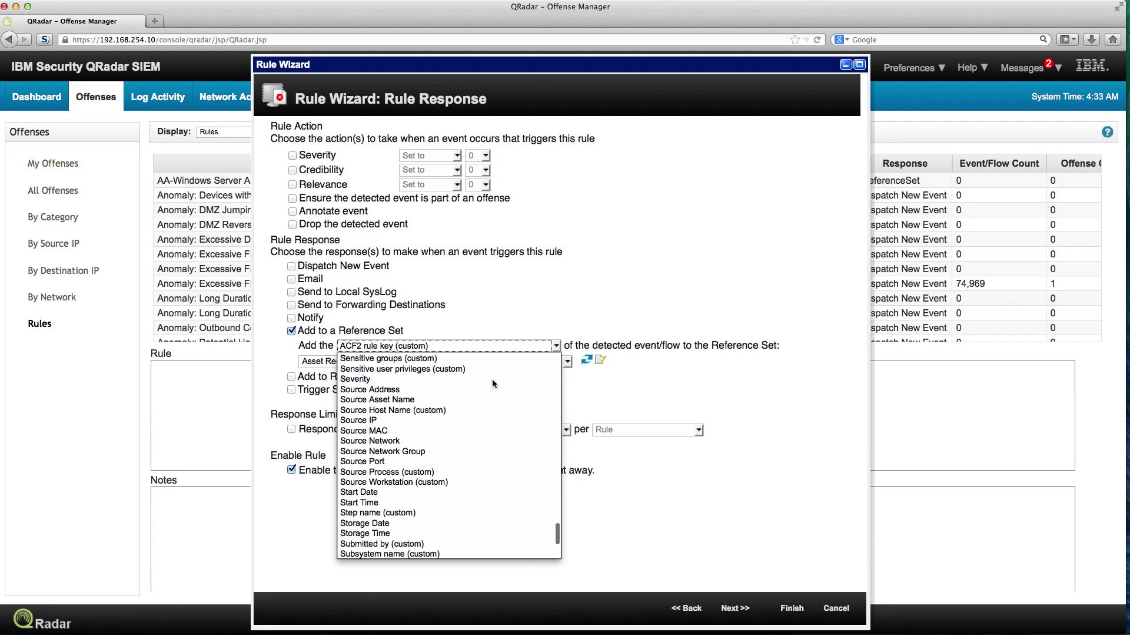
scroll(492, 378, down, 3)
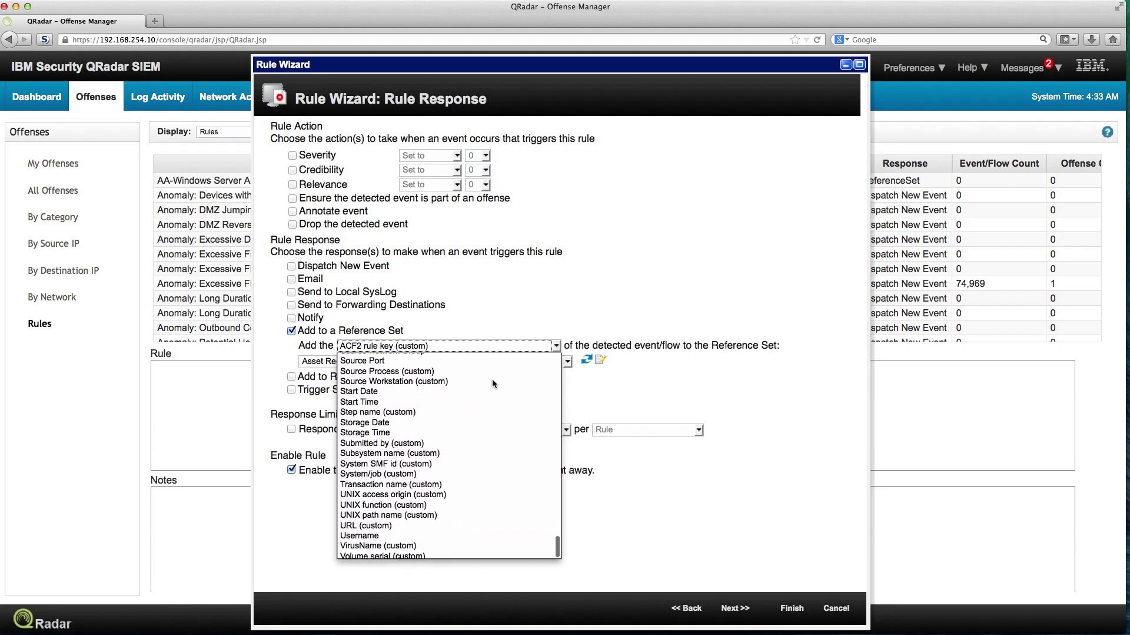
click(405, 532)
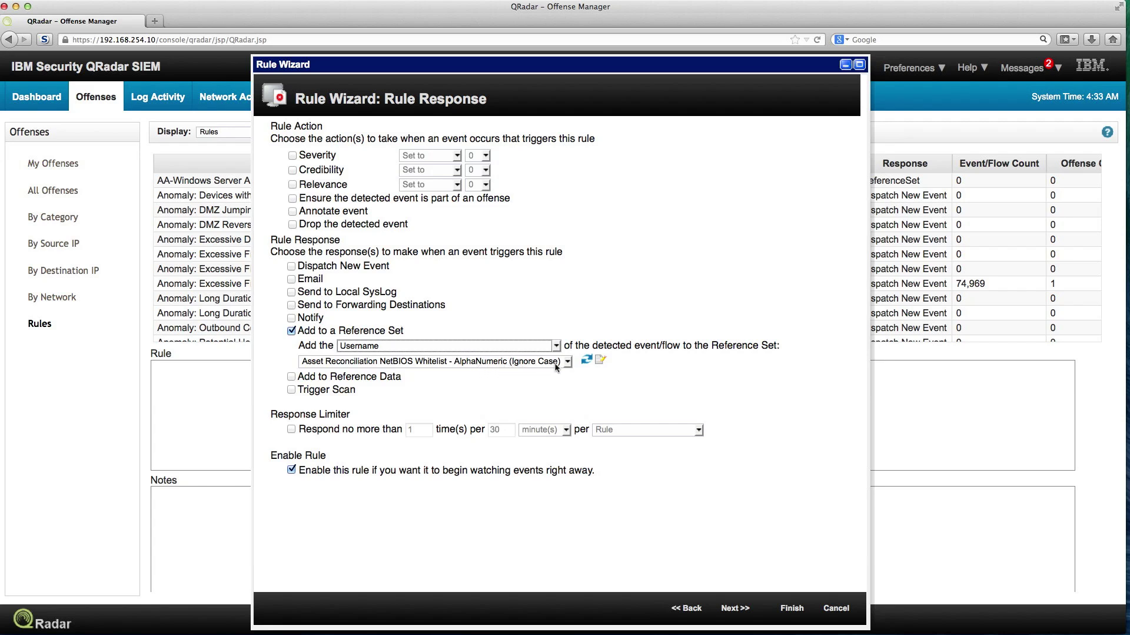
Create the AlphaNumeric reference set 'Curated List of Users' for the rule's response
click(601, 361)
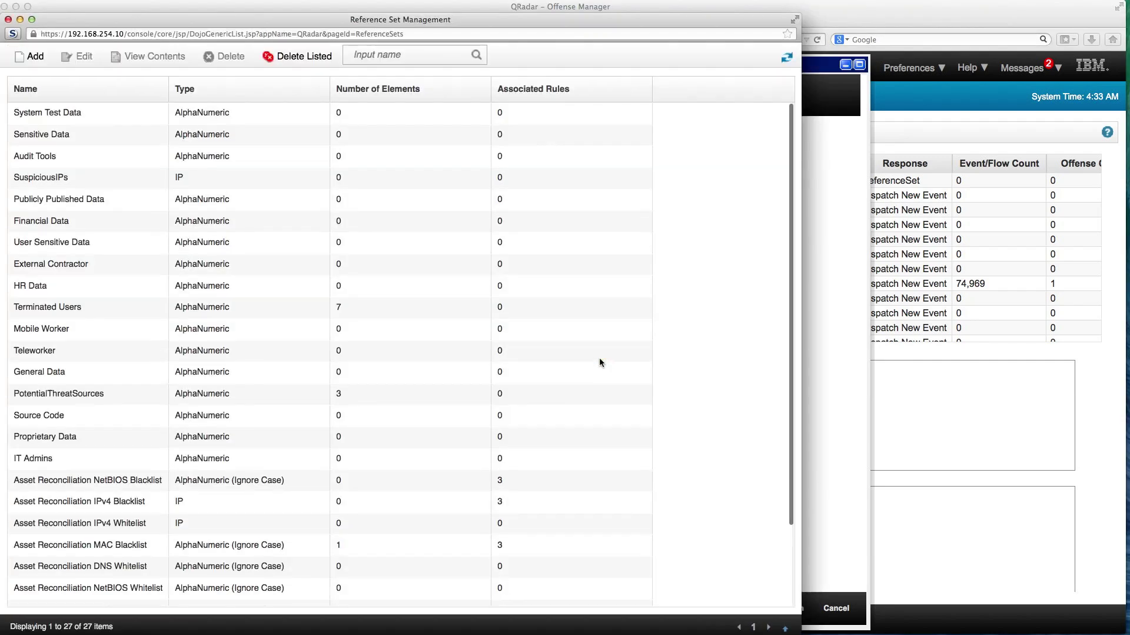
click(22, 66)
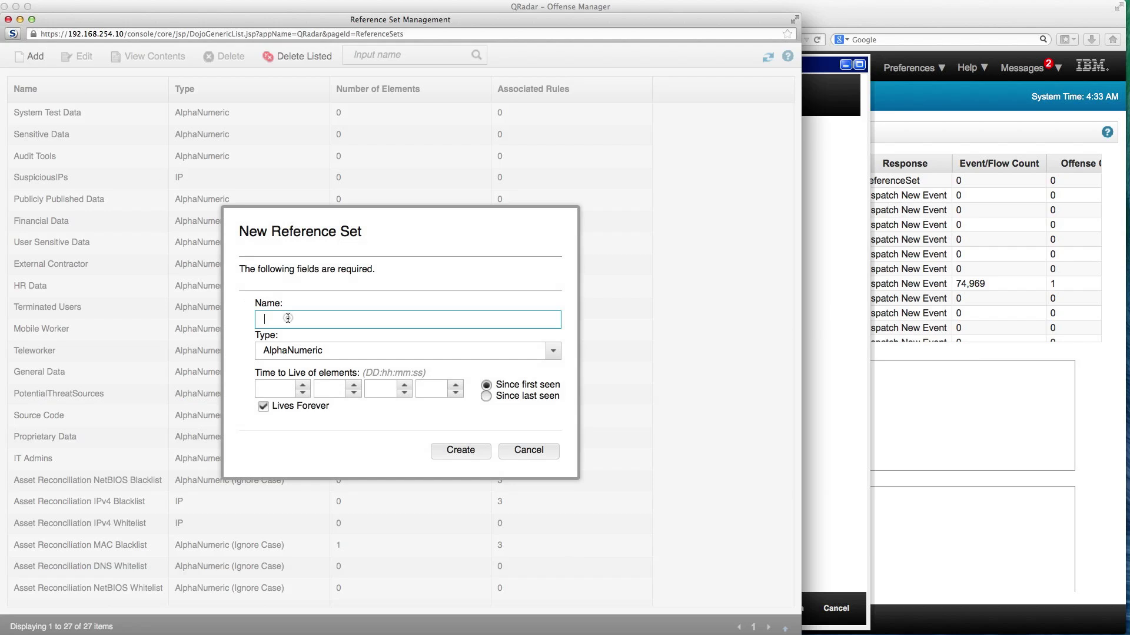
text(Curated List of Users)
click(556, 352)
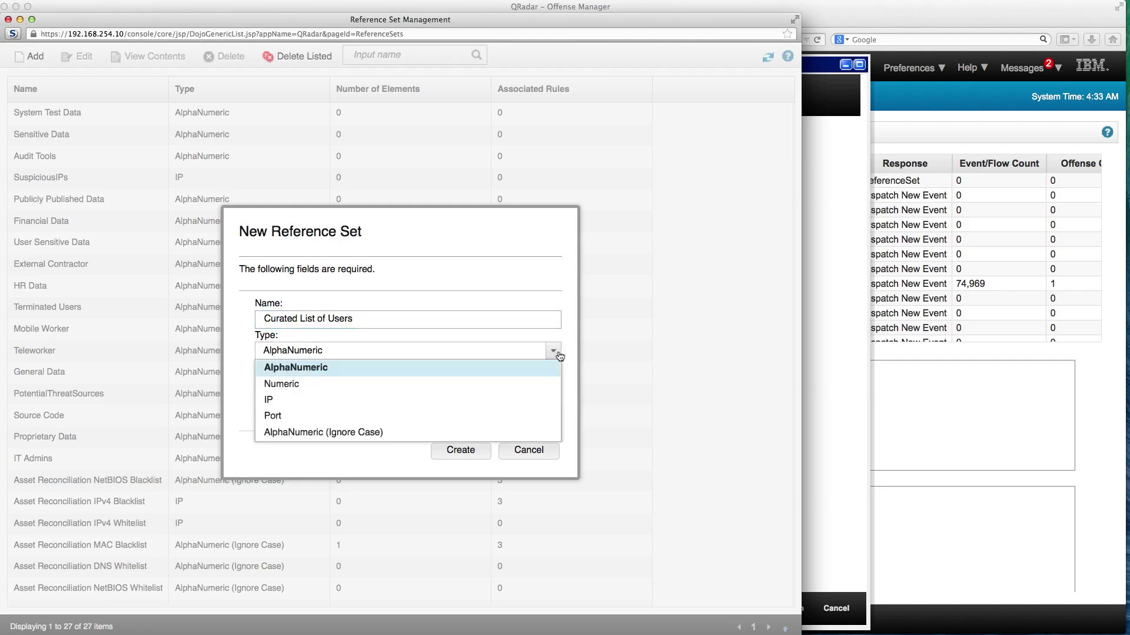
click(524, 353)
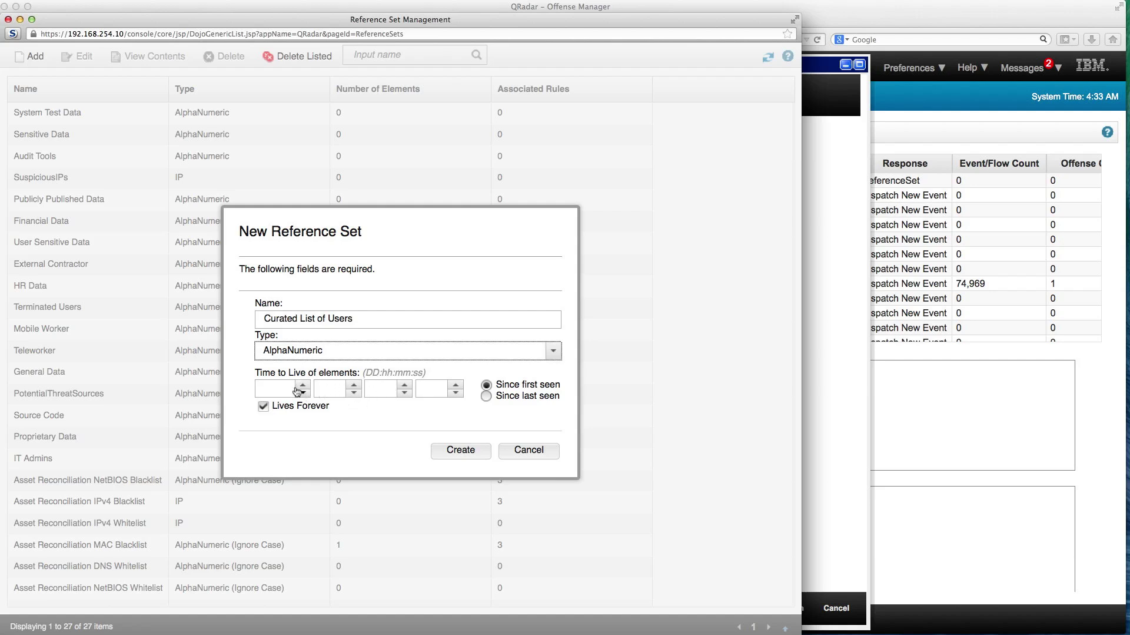
click(468, 451)
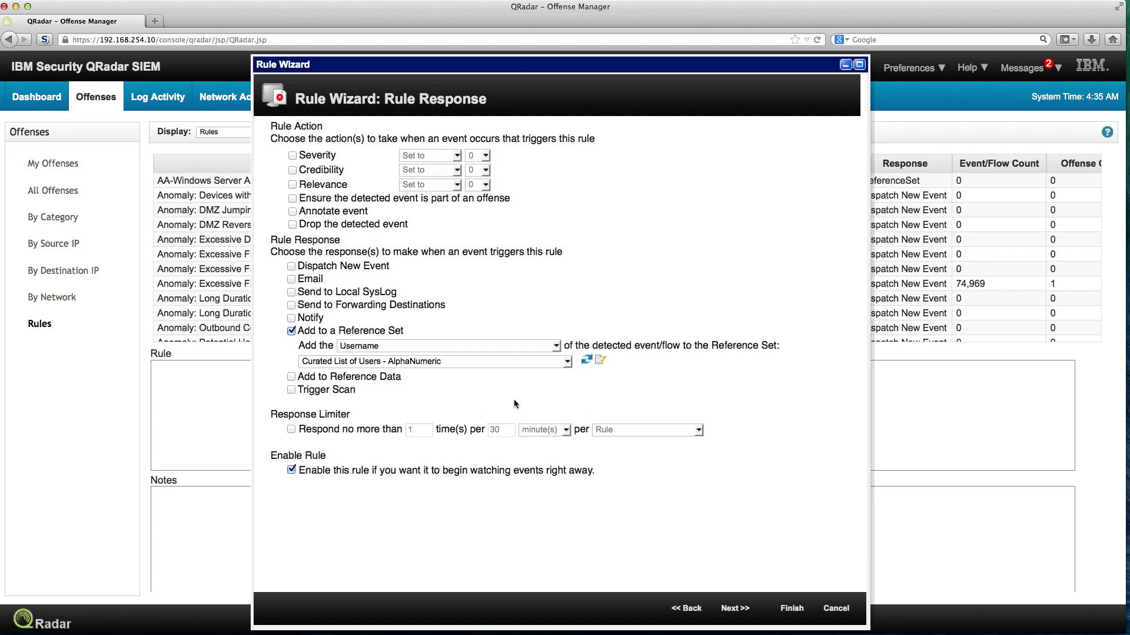
Clear Enable this rule and finish the wizard to save Create Curated List
click(291, 470)
click(792, 609)
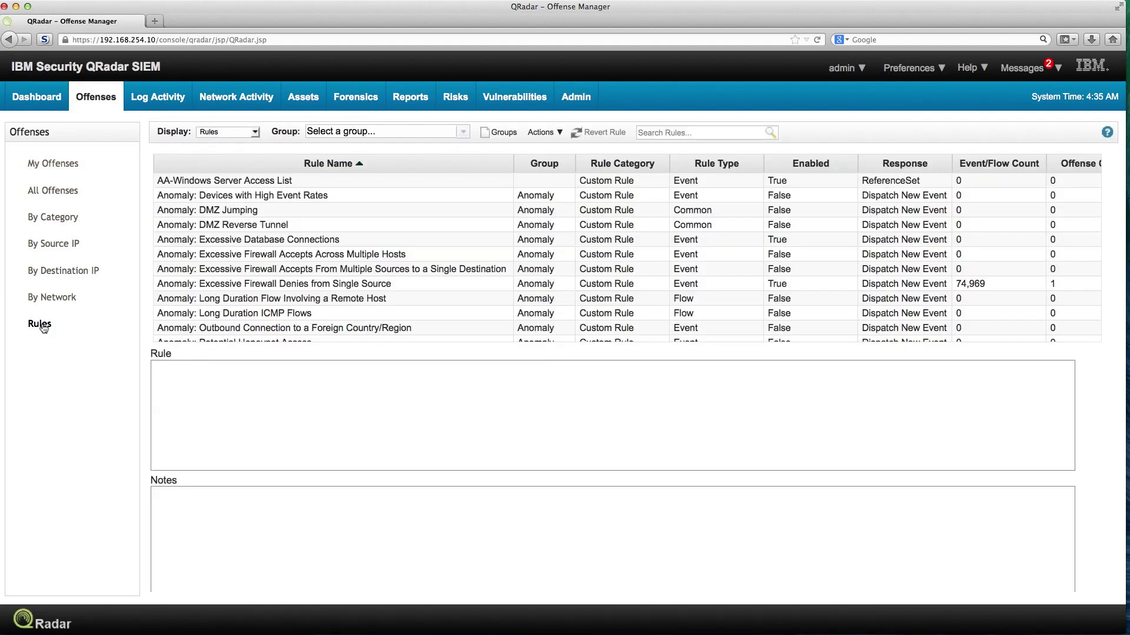
Create a new Events-based rule named 'Unusual Users Logging' in the rule wizard
click(535, 133)
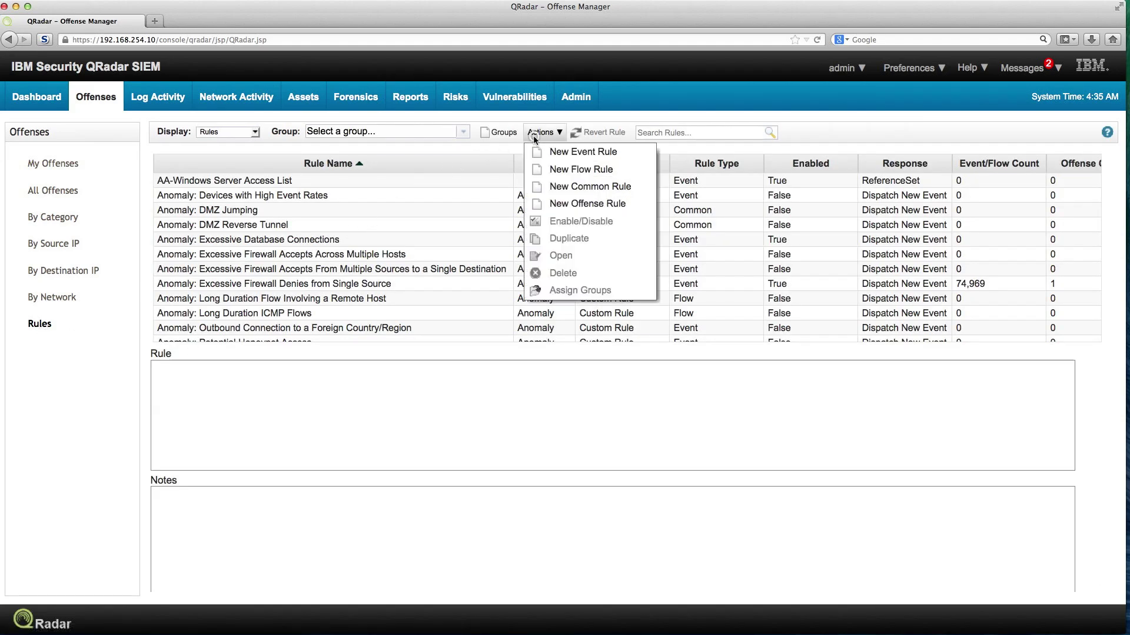
click(545, 153)
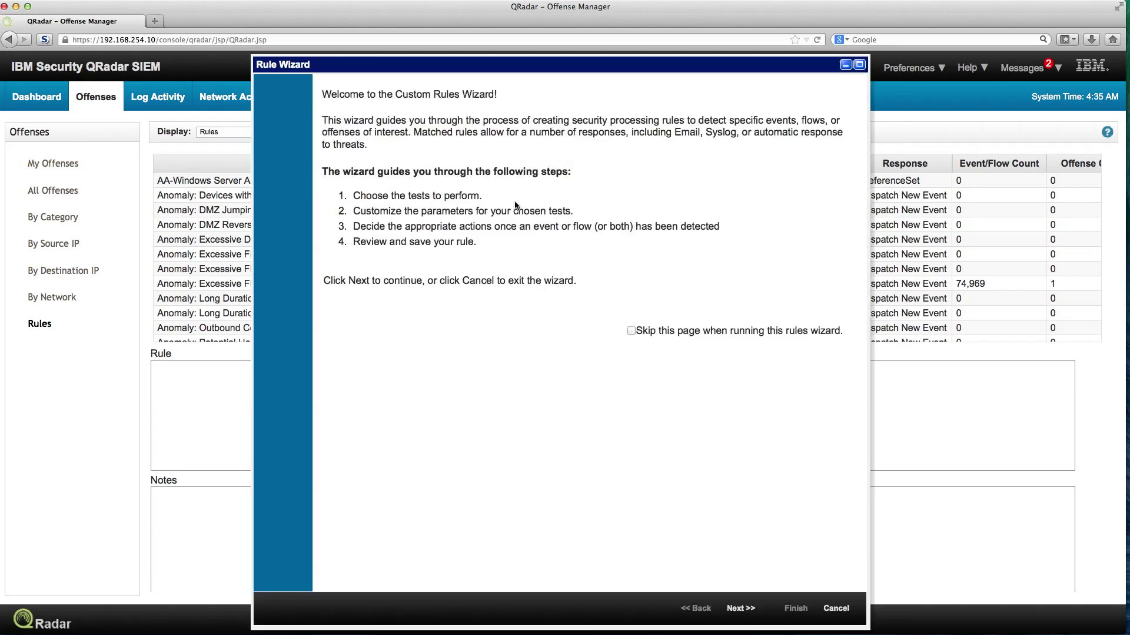
click(740, 608)
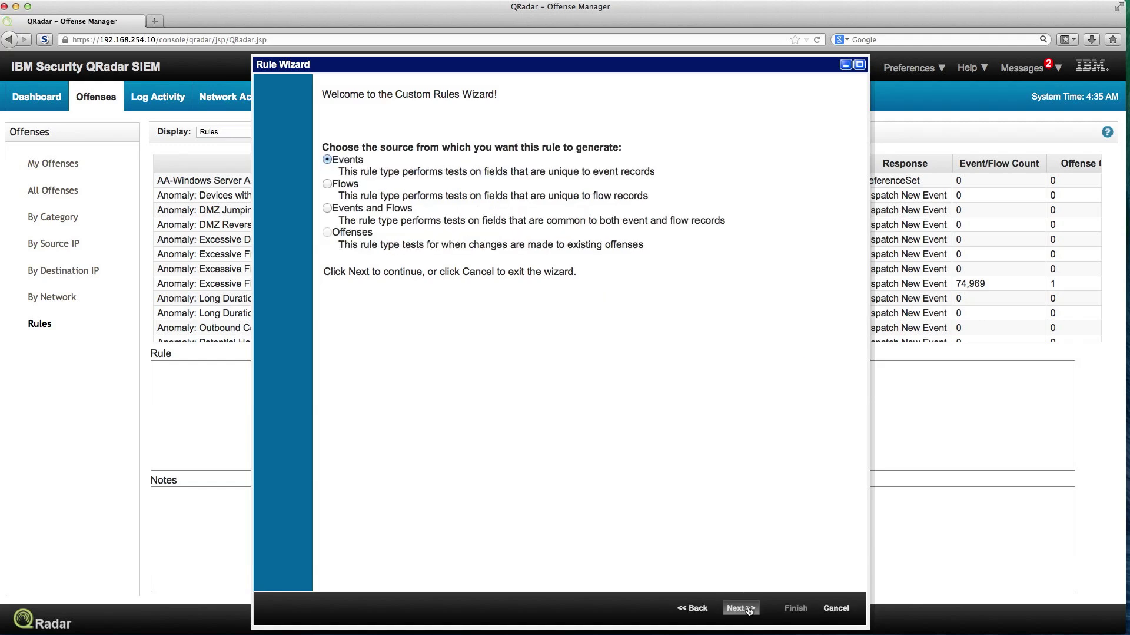
click(749, 609)
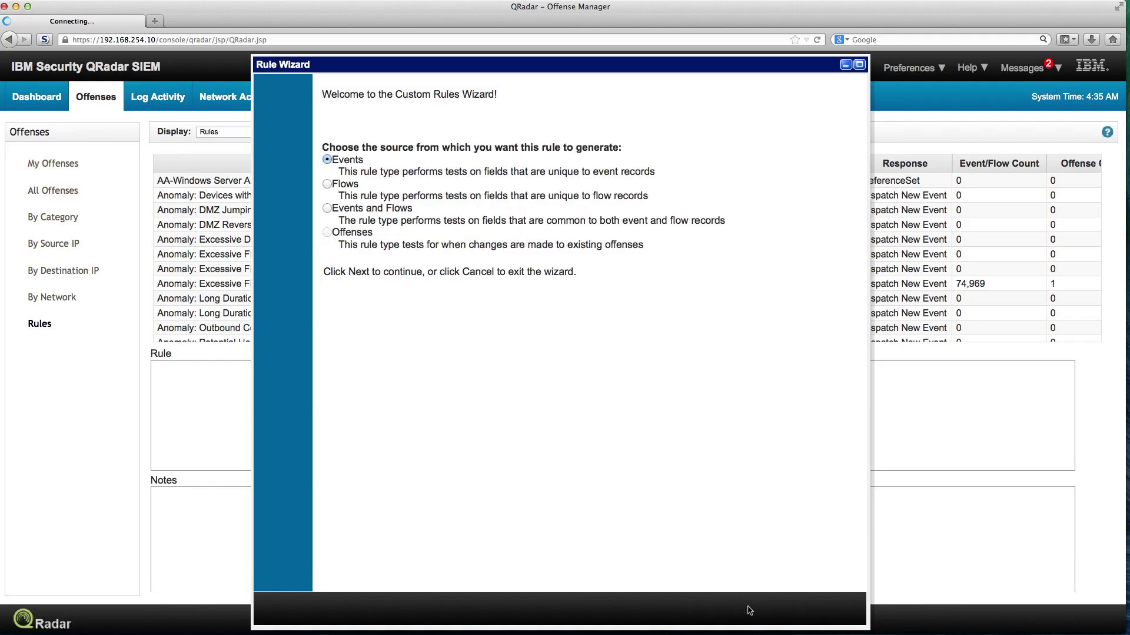
click(390, 359)
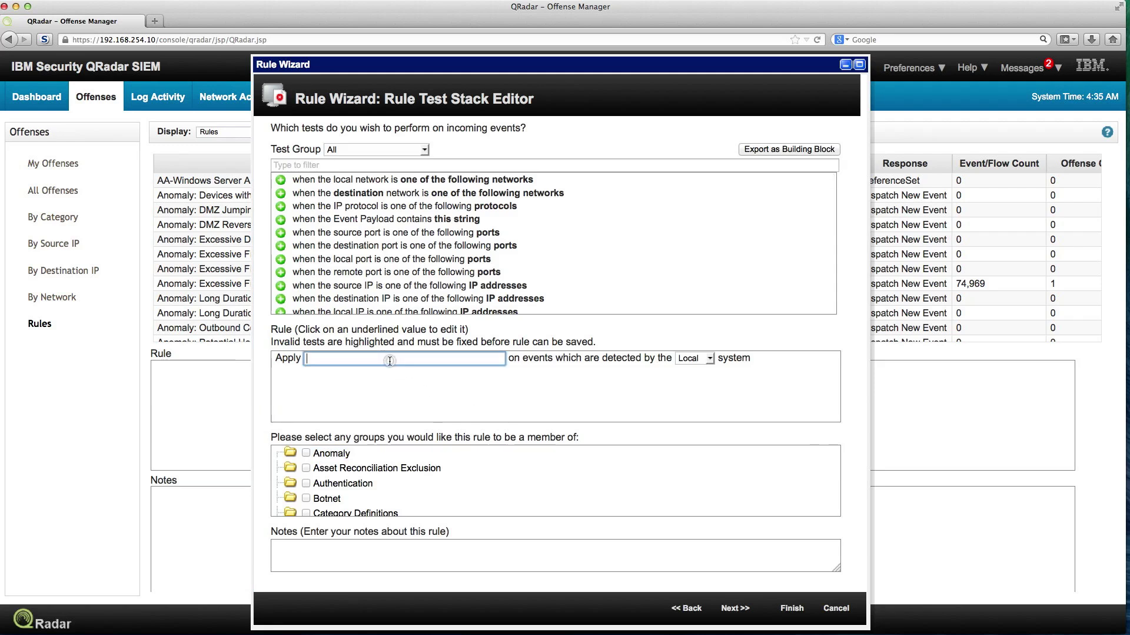
text(U)
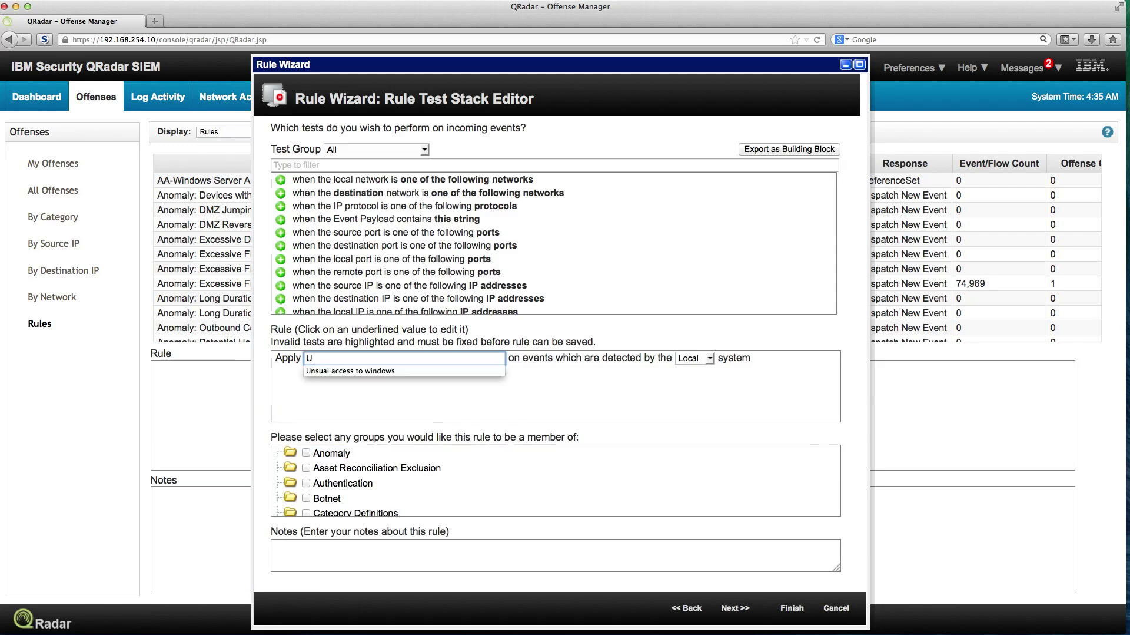
text(nusual)
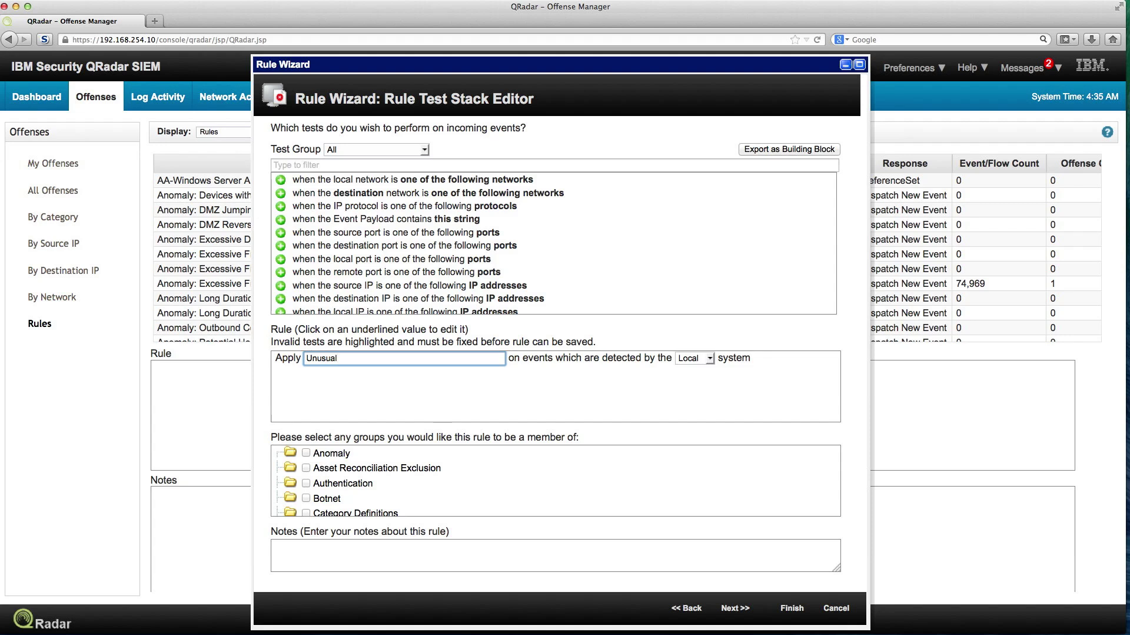
text( Users Logging)
click(318, 165)
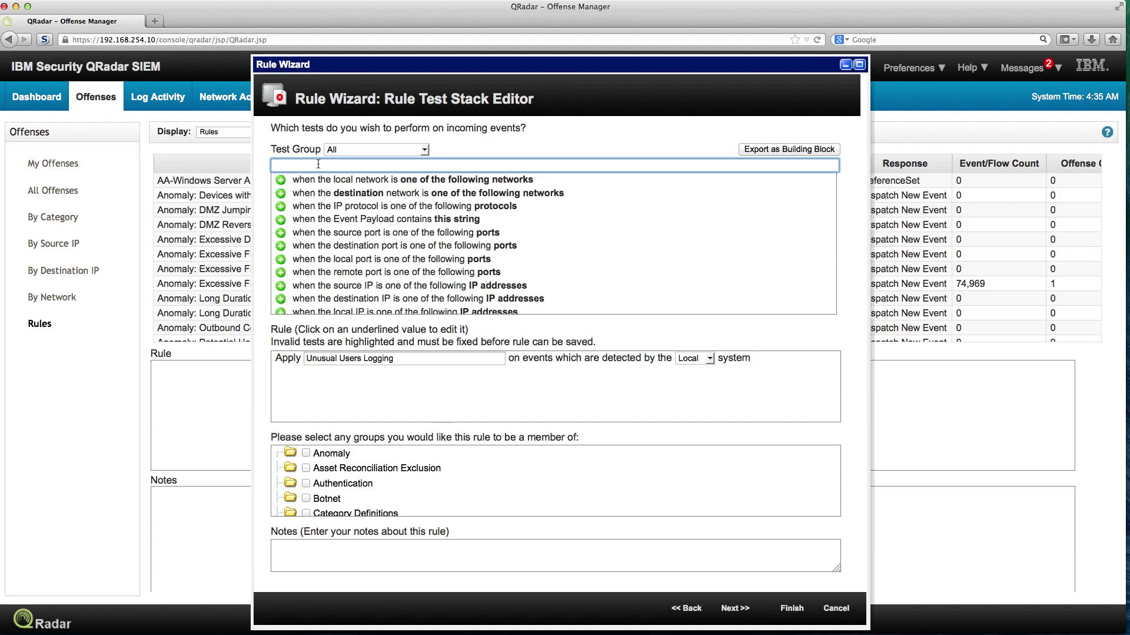
Add a local IP test to the rule, limited to 10.0.120.30
text(ip)
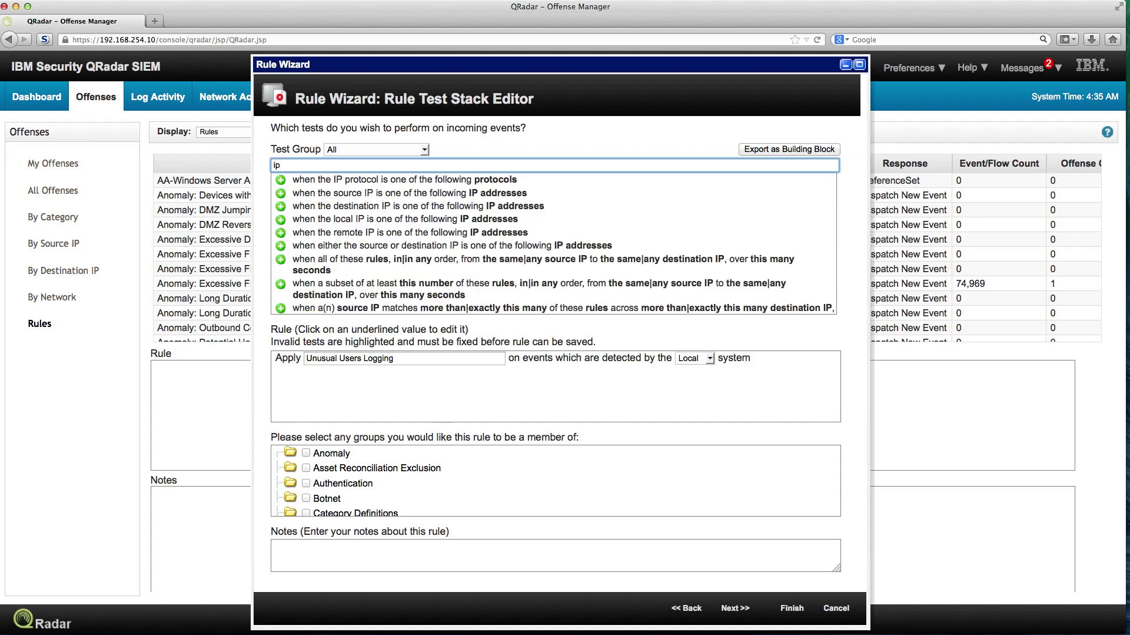
click(280, 221)
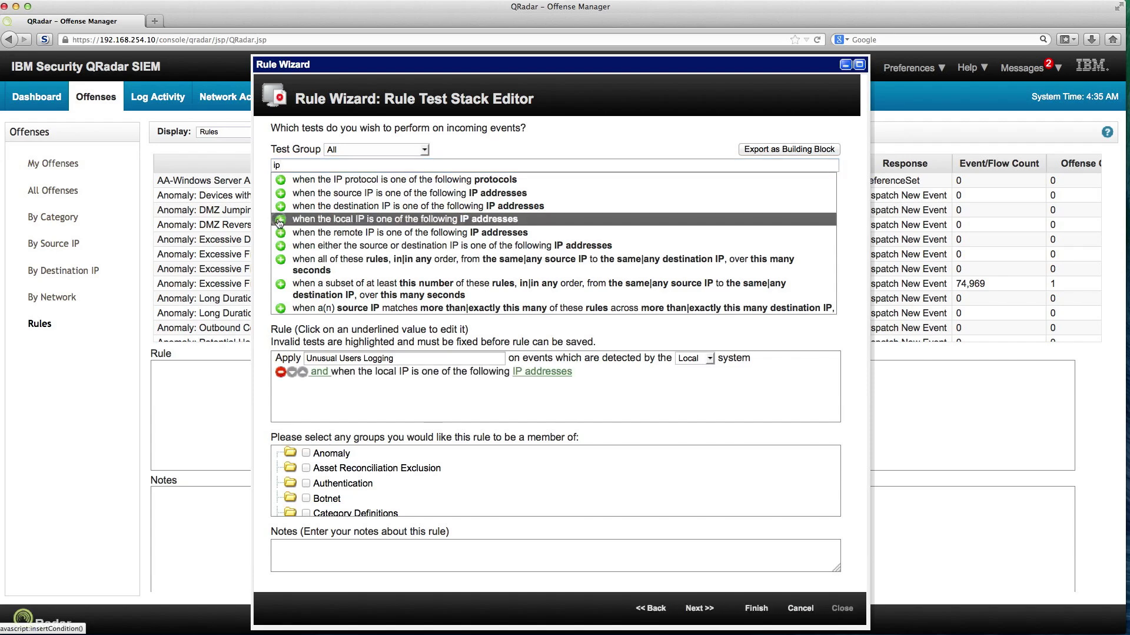
click(549, 373)
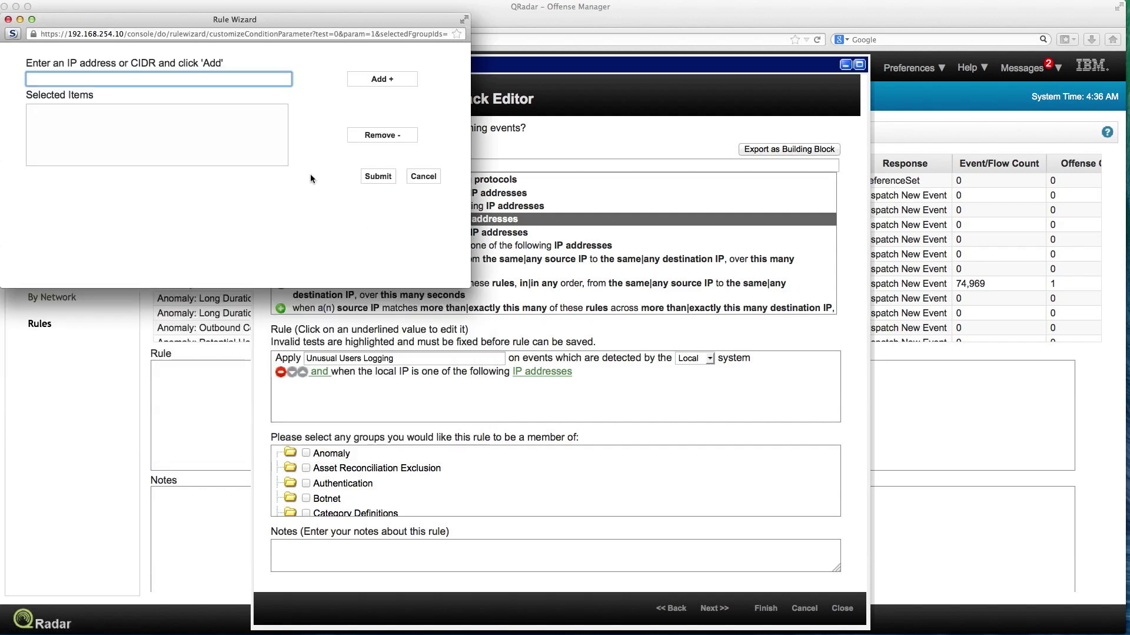
click(251, 77)
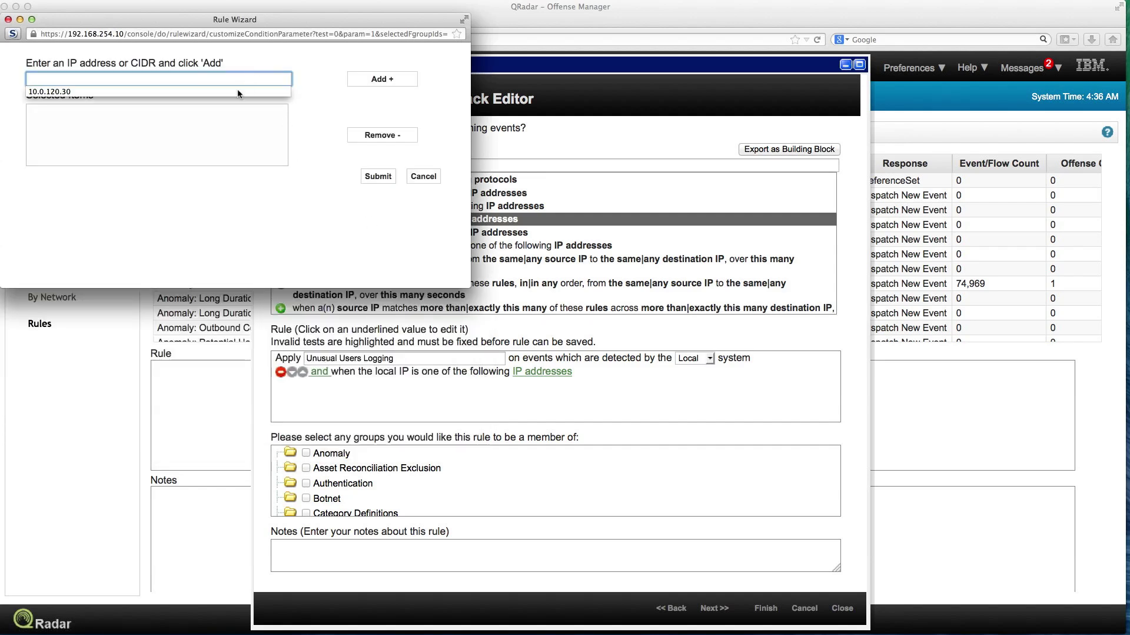
click(172, 92)
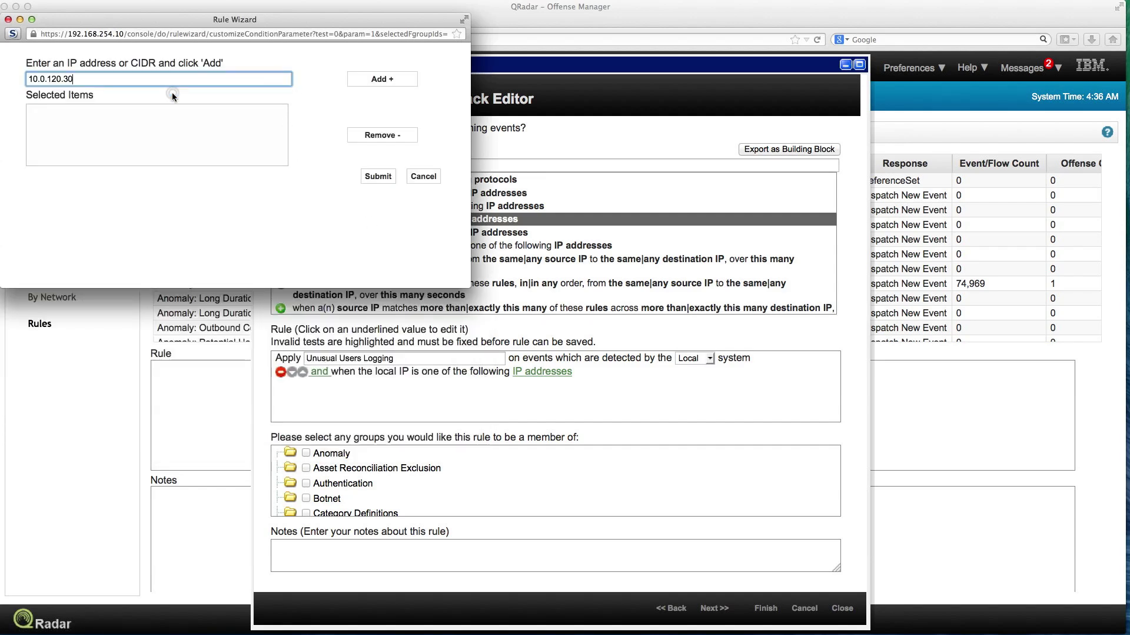
click(384, 80)
click(382, 181)
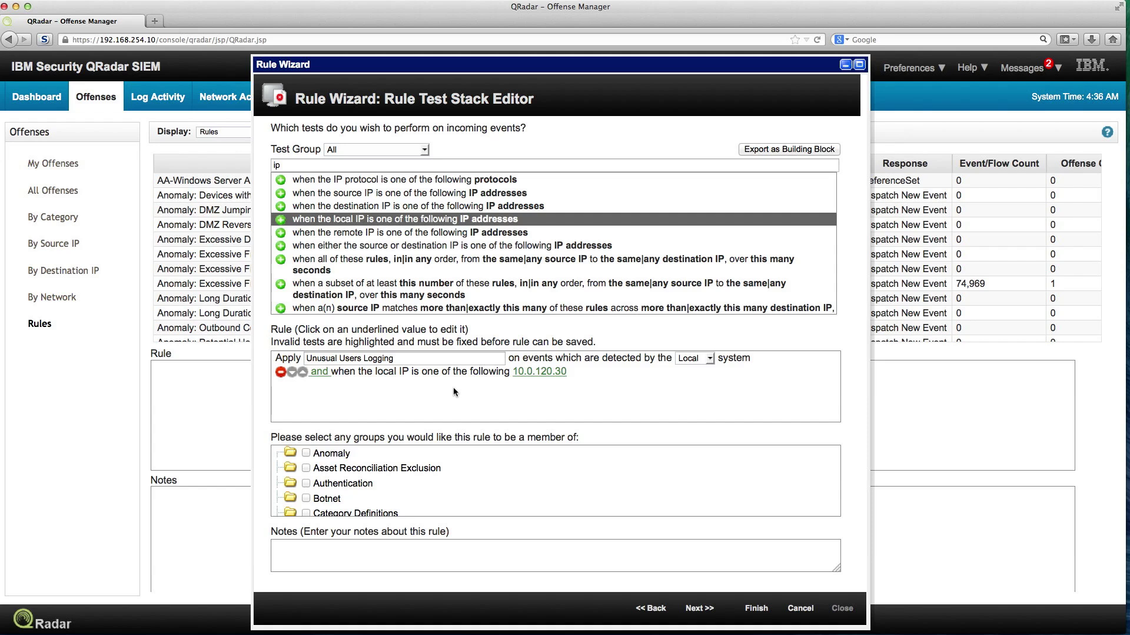
Filter the tests by 'qid' and add the event QID test to the rule
click(288, 165)
key(BackSpace)
key(BackSpace)
text(qid)
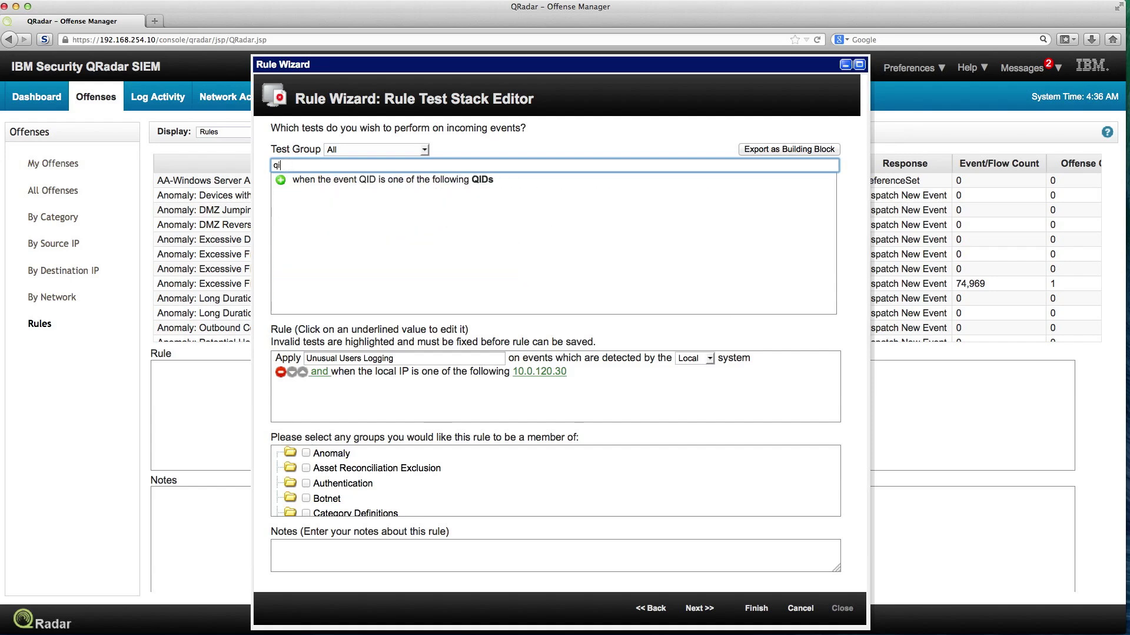
click(280, 180)
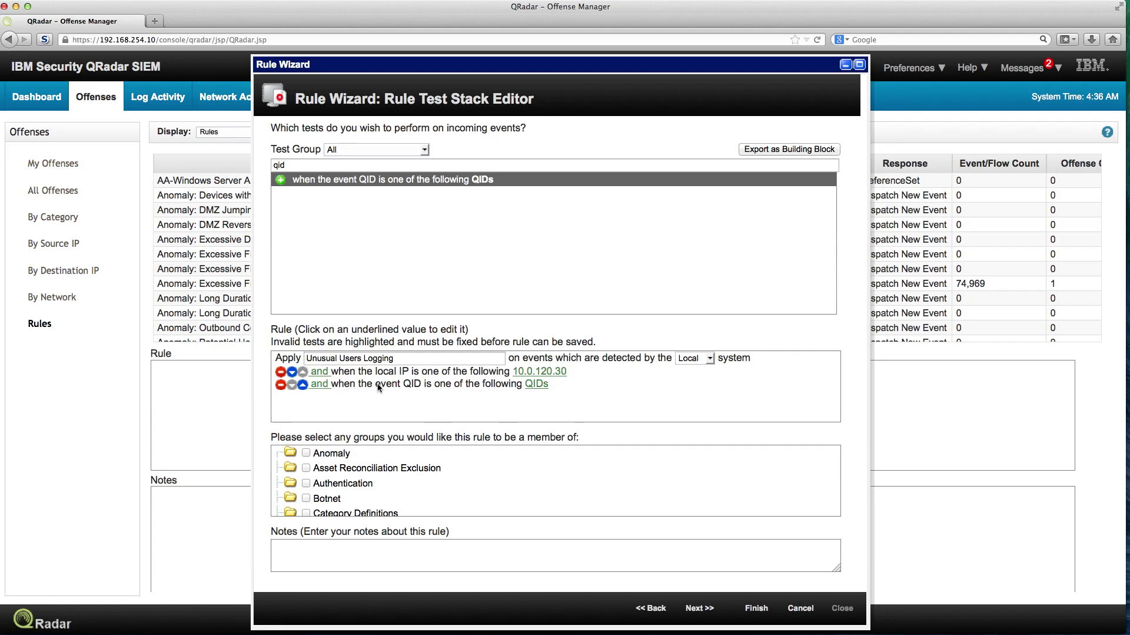
Search the QID picker for events matching 'logon'
click(537, 384)
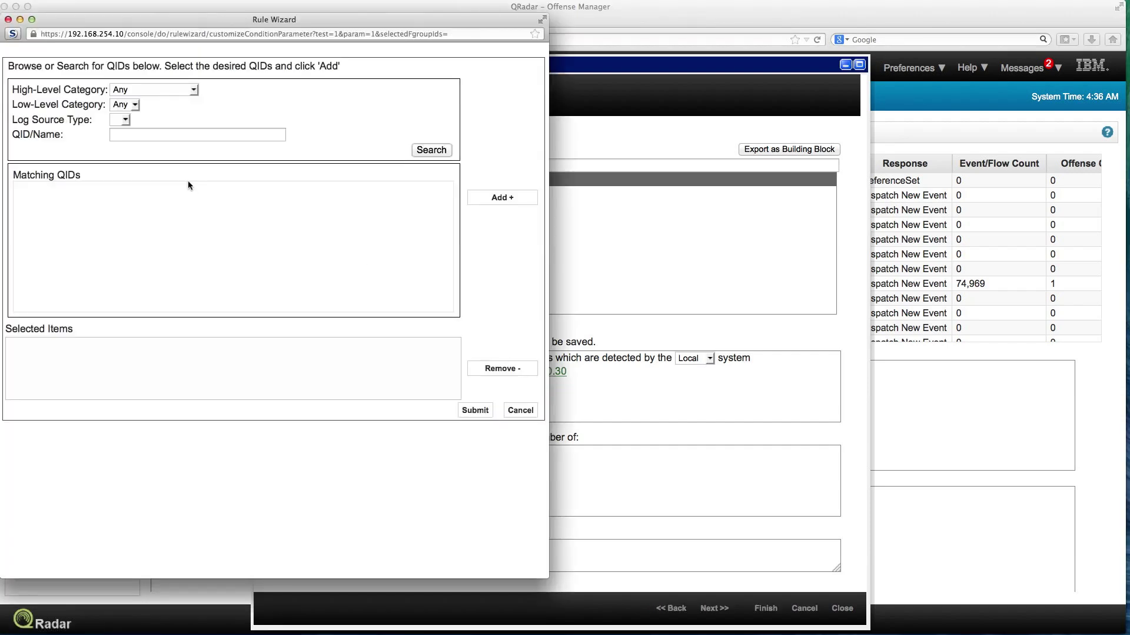
click(136, 133)
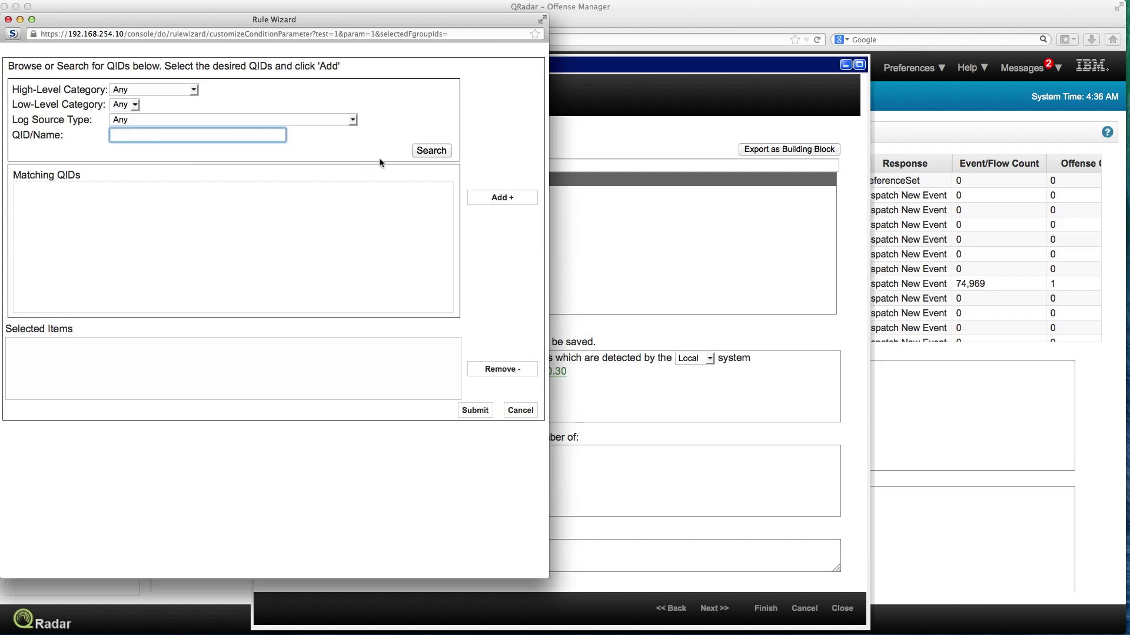
click(176, 133)
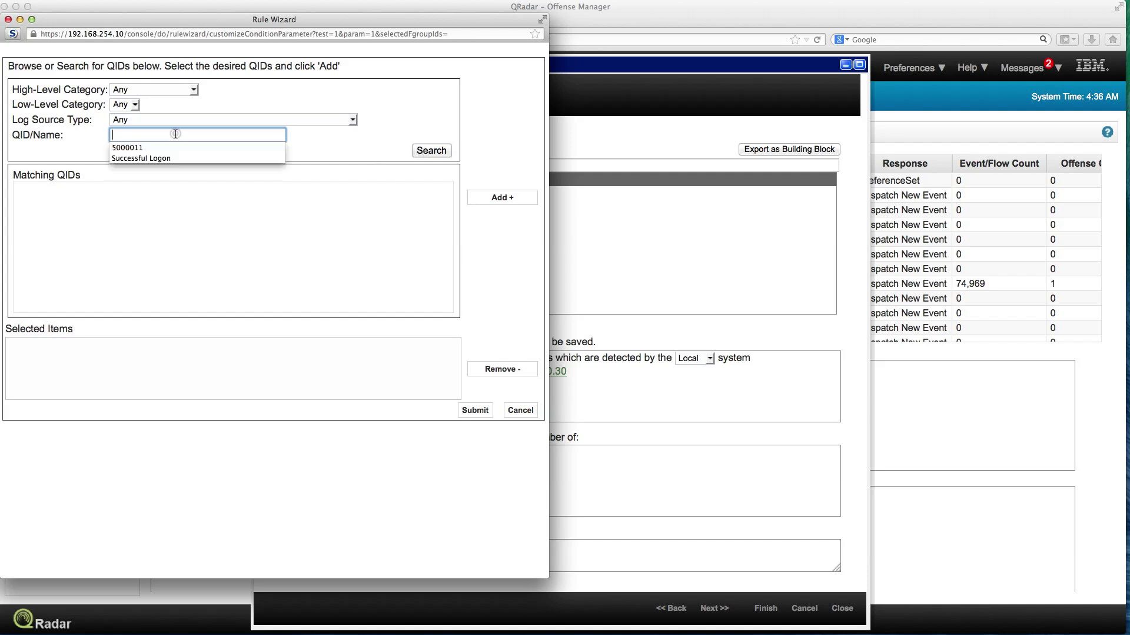
text(logon)
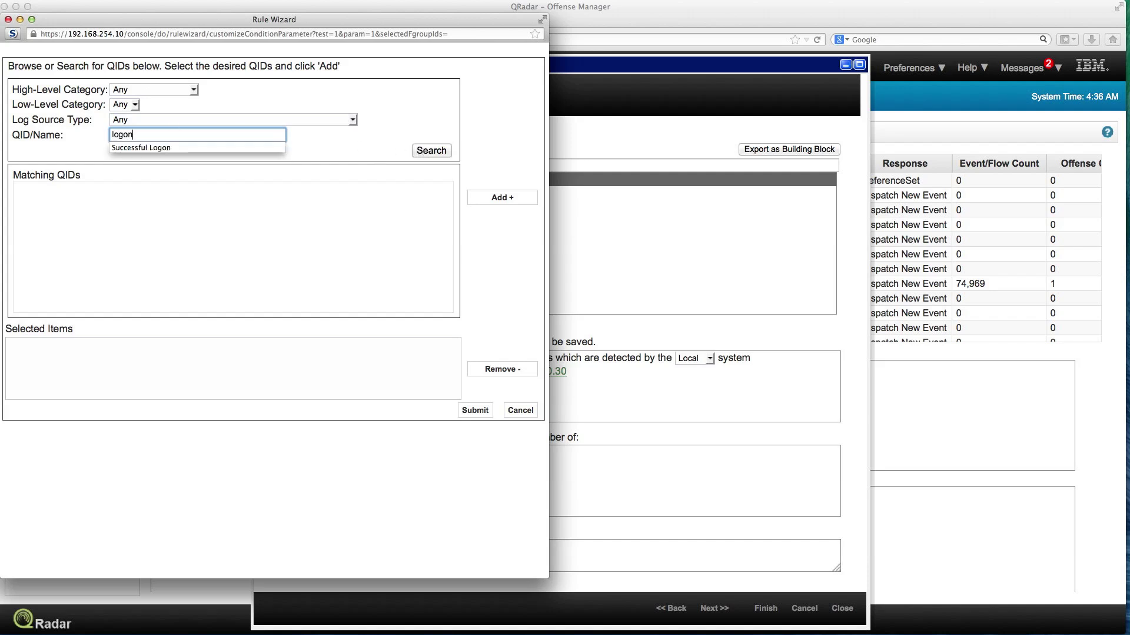
click(432, 149)
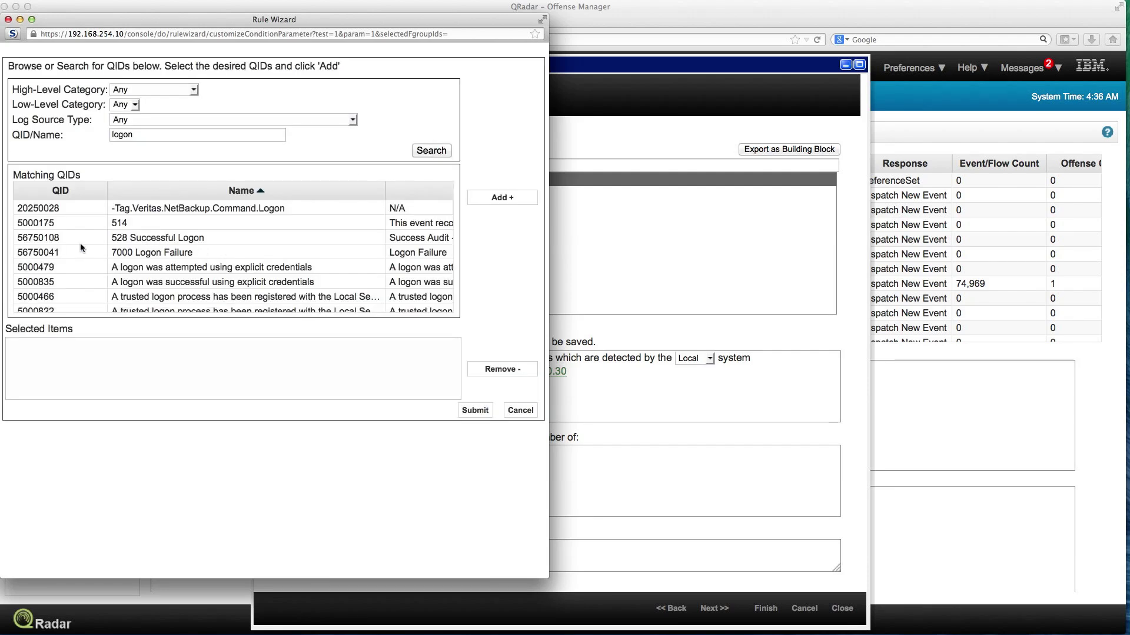
scroll(81, 243, down, 1)
Search QID 5000011, select Successful Logon, and apply it to the test
click(139, 135)
key(BackSpace)
key(BackSpace)
key(BackSpace)
key(BackSpace)
key(BackSpace)
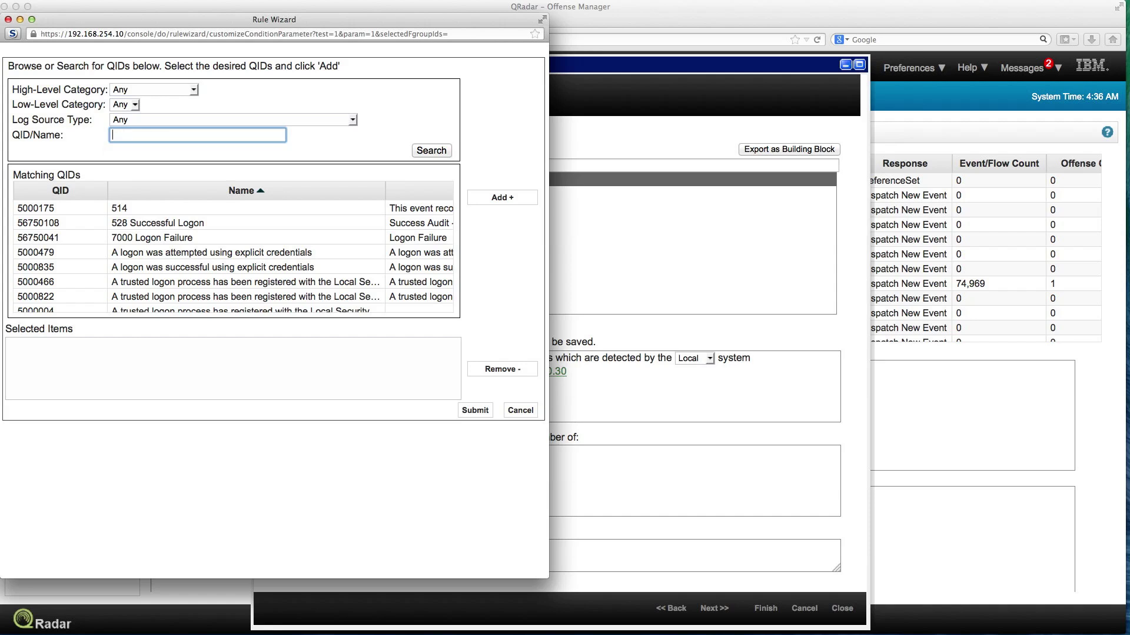
text(50)
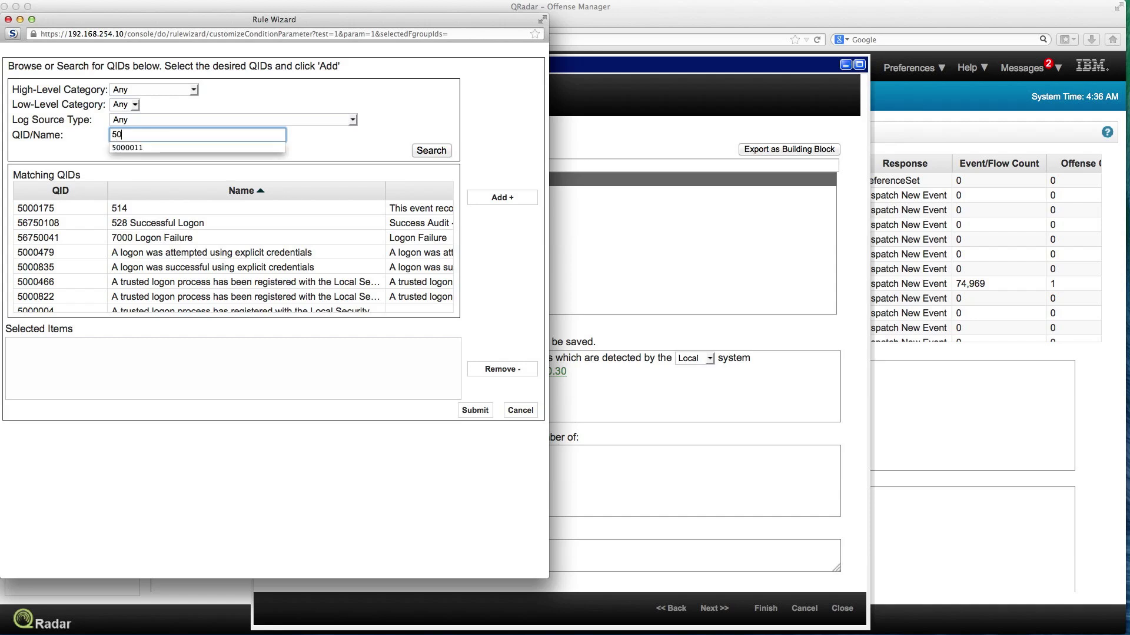
text(00011)
click(425, 152)
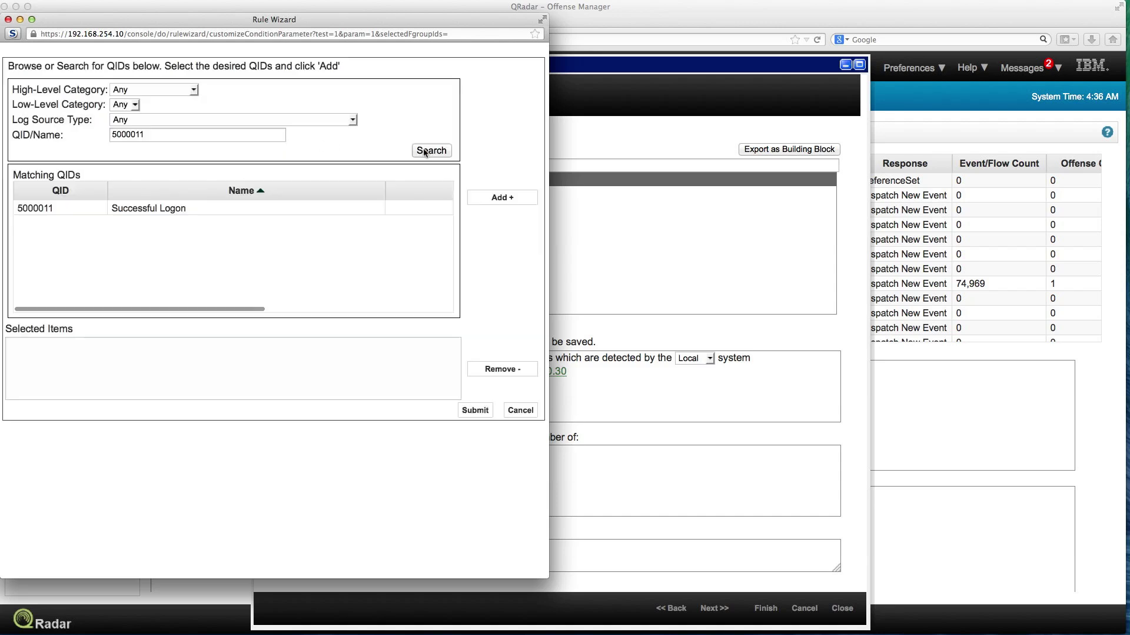
click(33, 211)
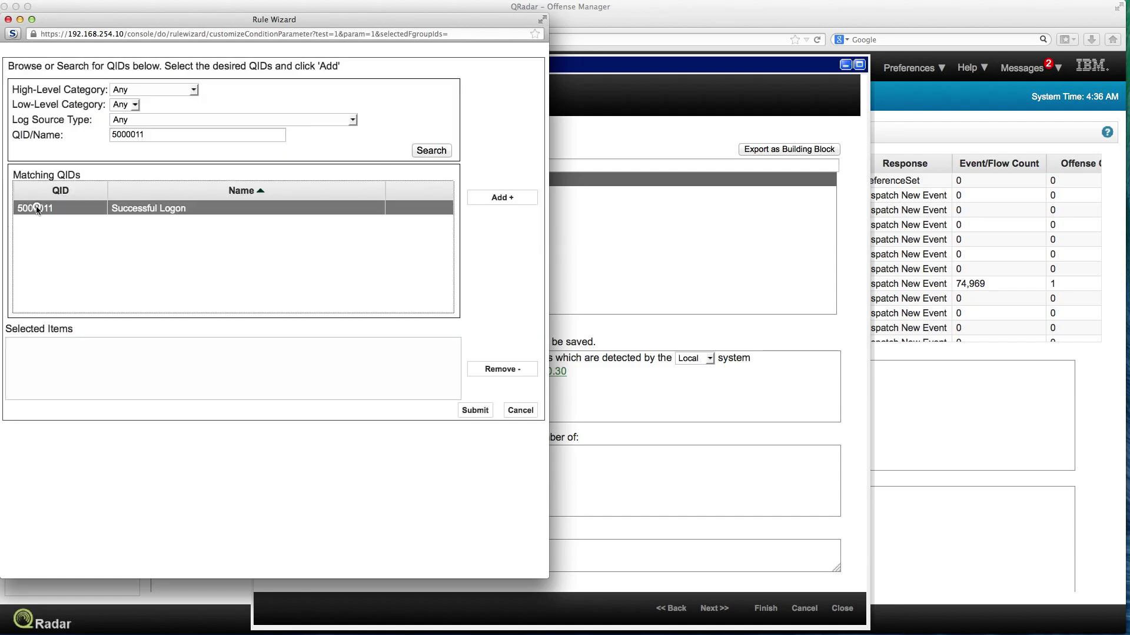
click(521, 199)
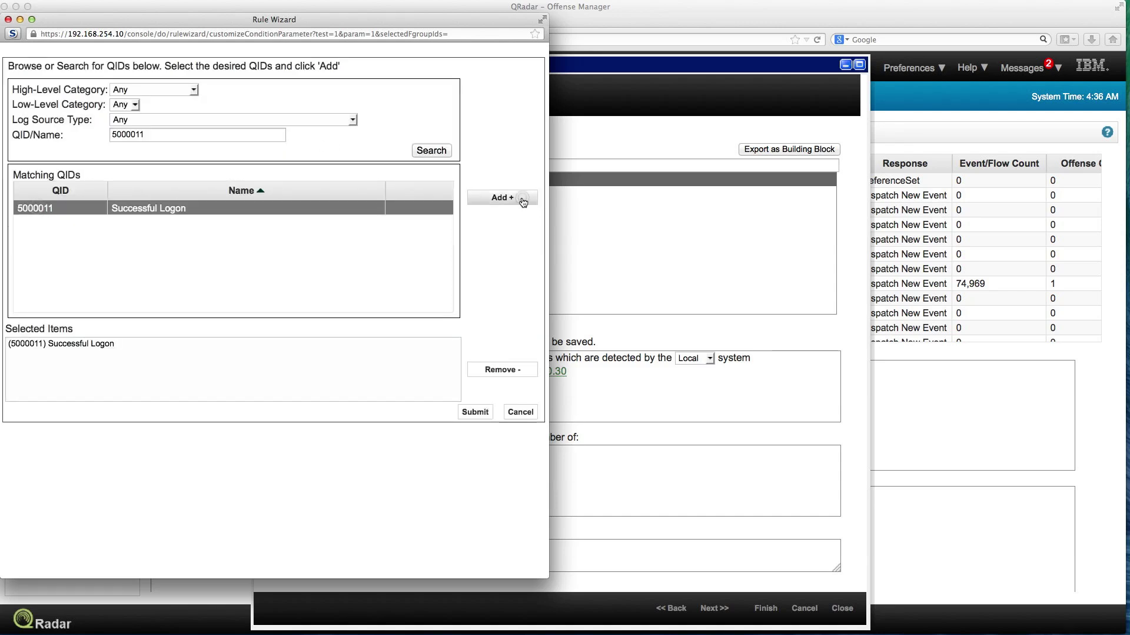
click(476, 411)
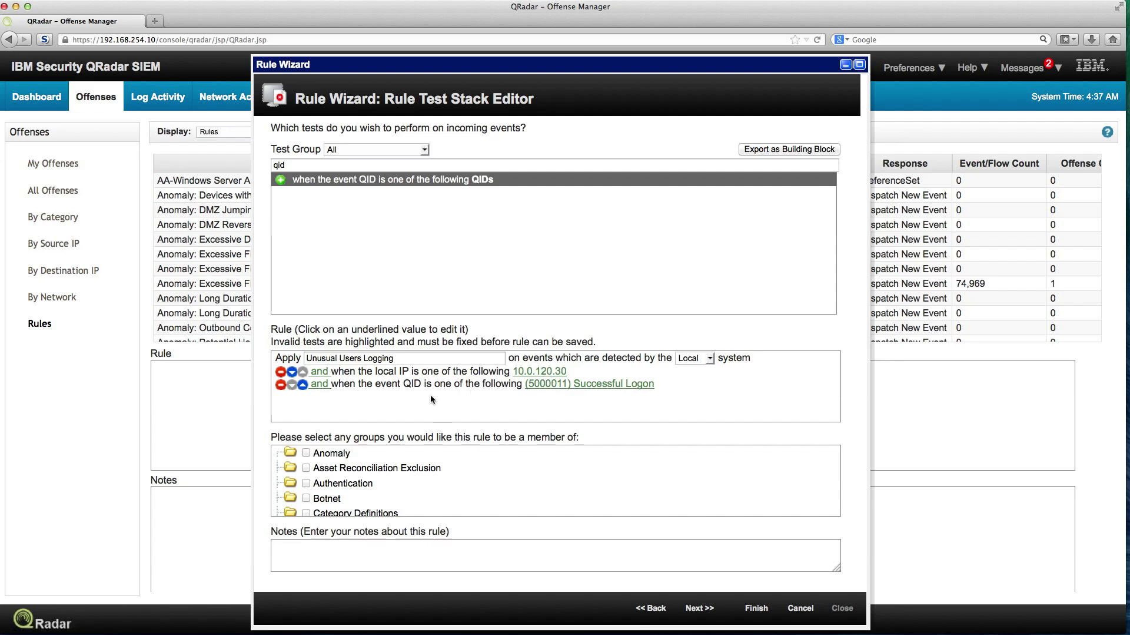
Add the 'contained in reference set' test, filtered by 'containe', and negate it to 'and NOT'
click(293, 164)
key(BackSpace)
key(BackSpace)
key(BackSpace)
text(c)
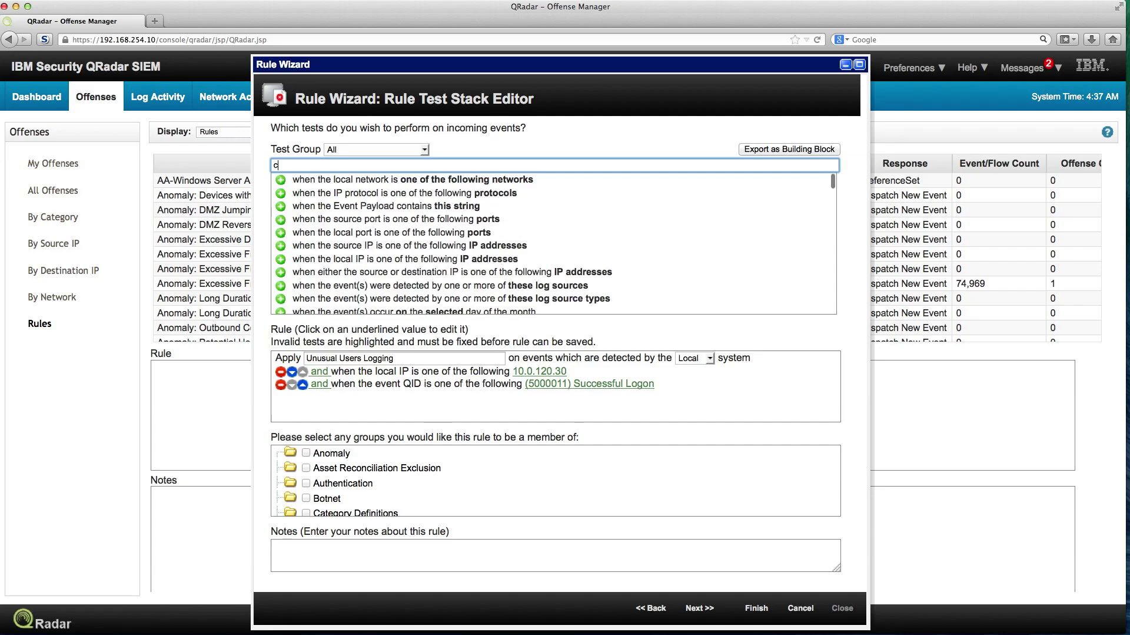
text(ontaine)
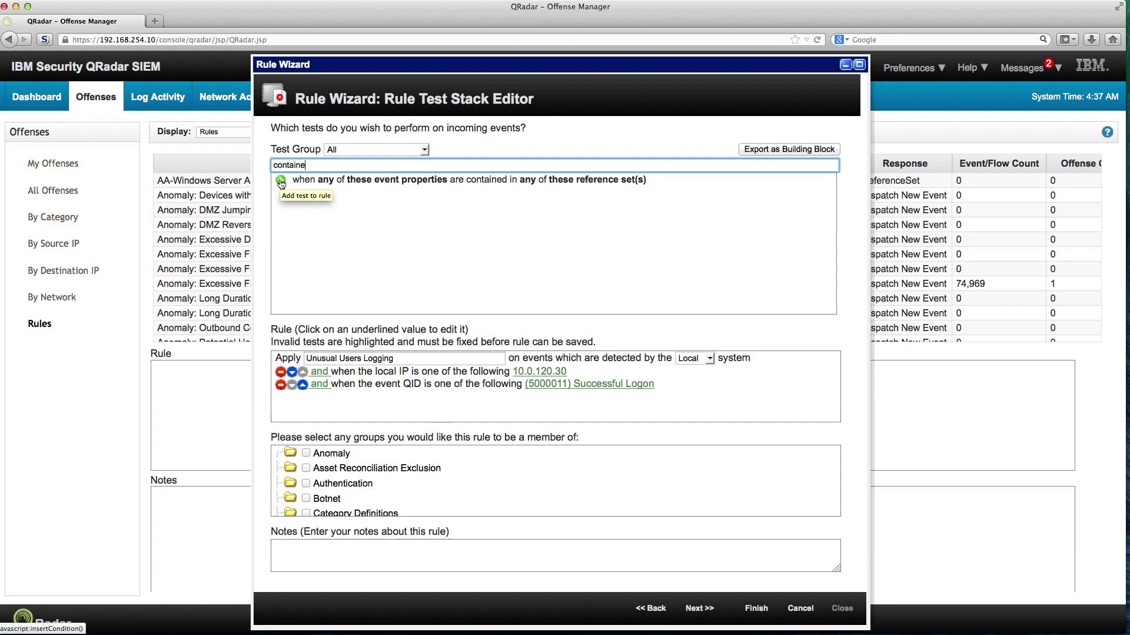
click(281, 180)
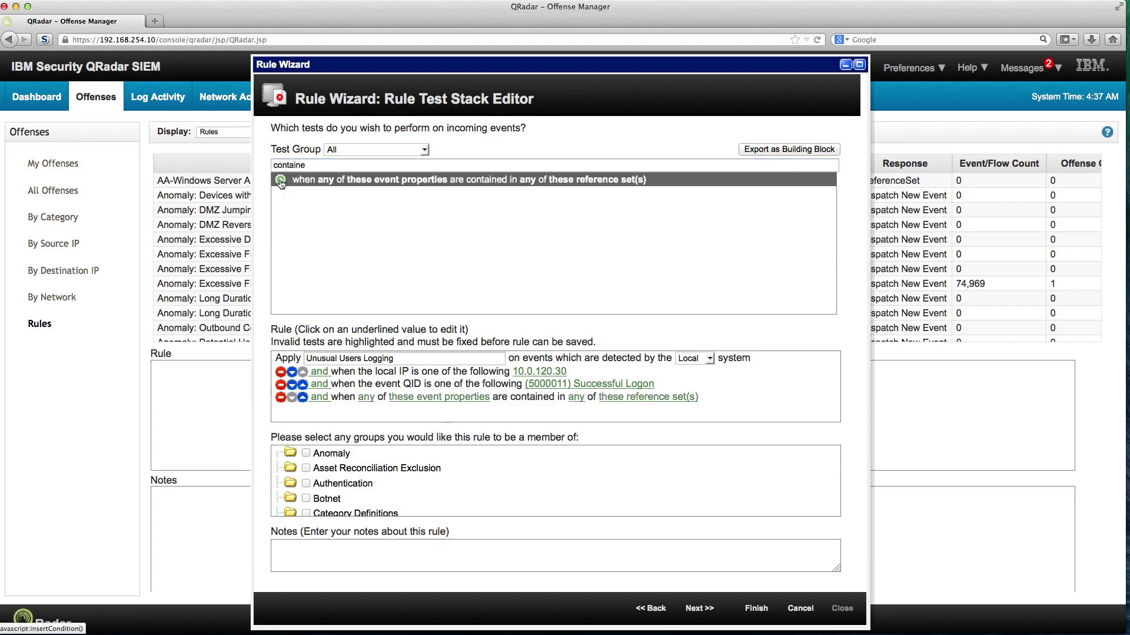
click(322, 401)
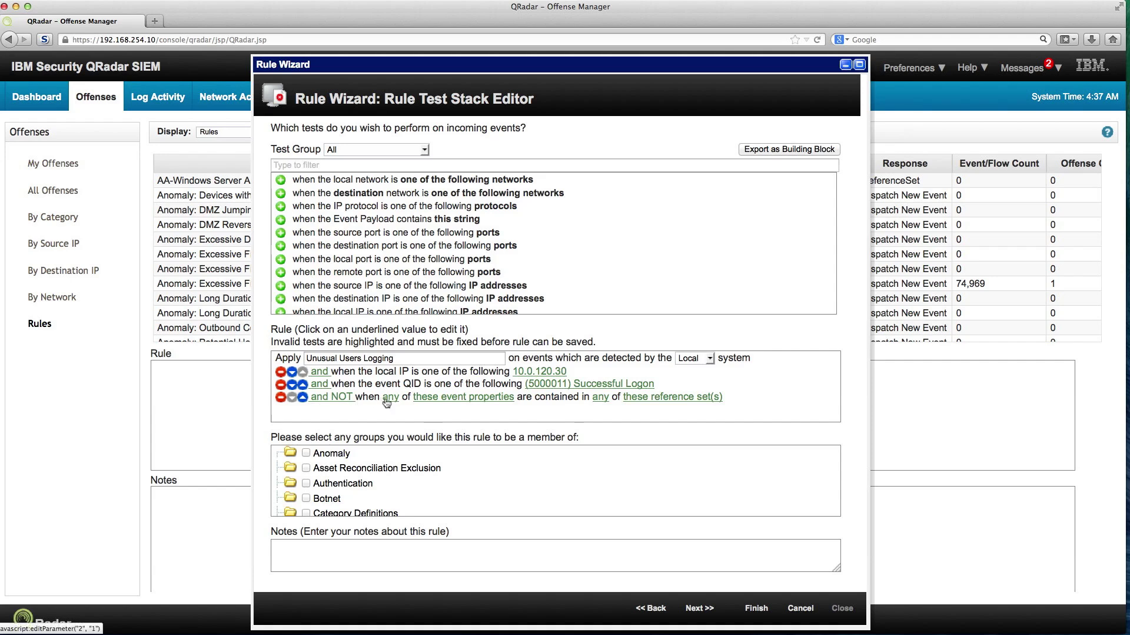
Set the negated condition's event property to Username
click(444, 397)
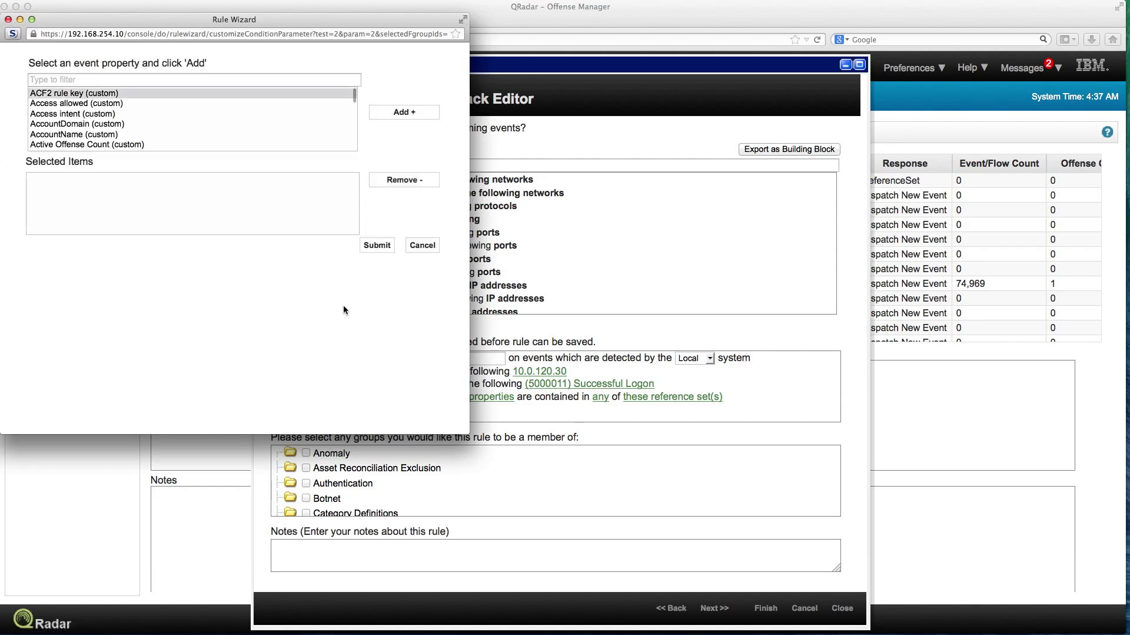
scroll(242, 114, down, 20)
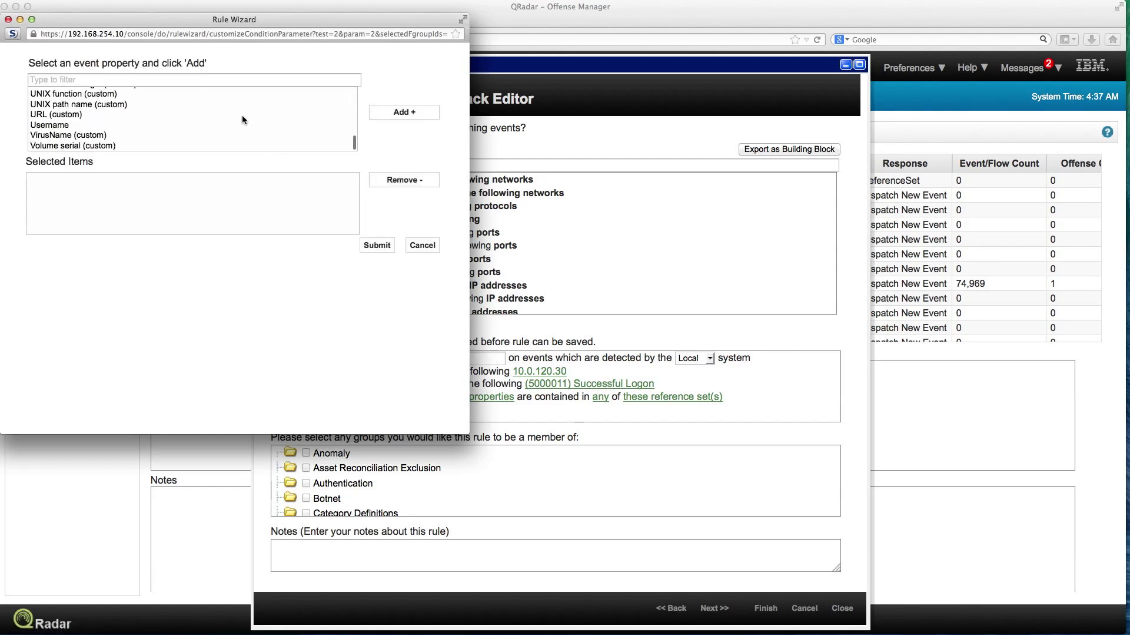
click(50, 125)
click(388, 121)
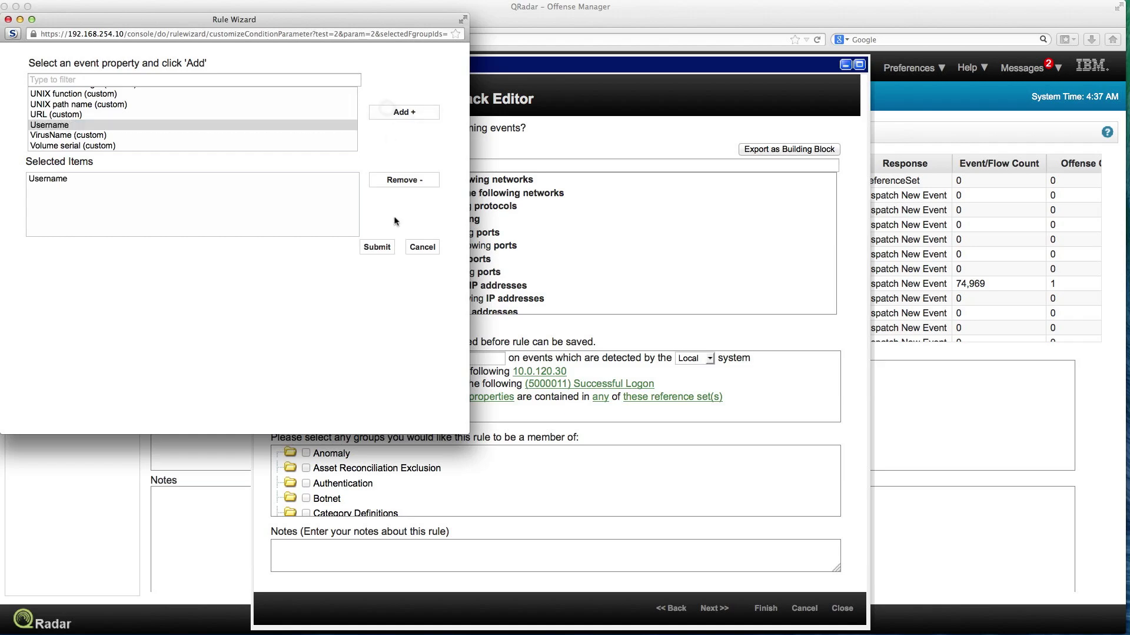
click(376, 245)
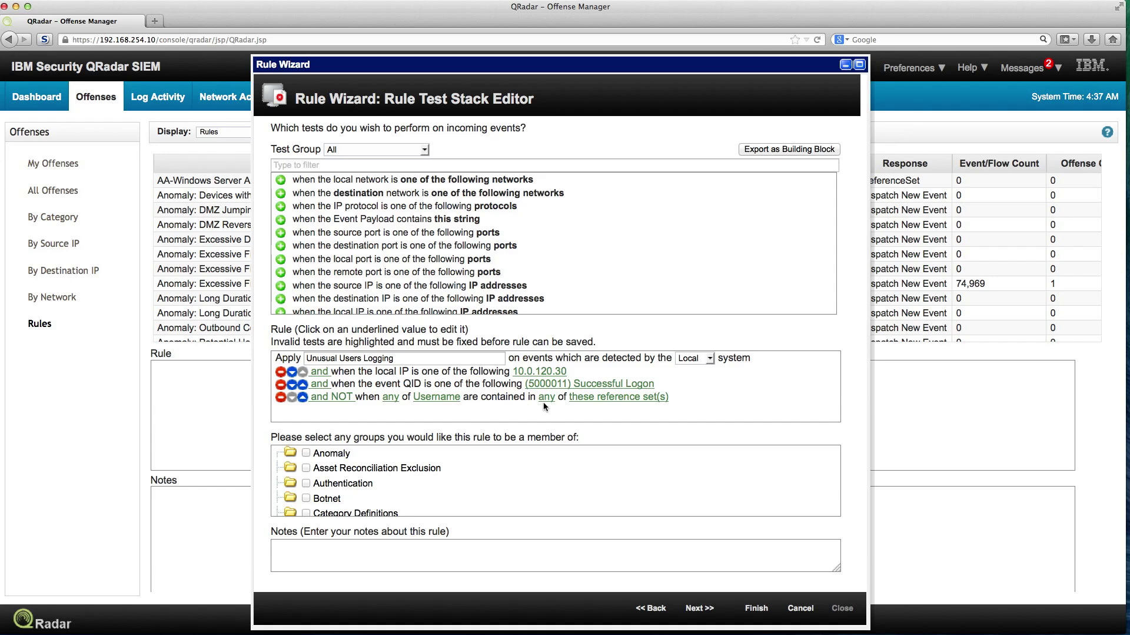
Set the condition's reference set to Curated List of Users - AlphaNumeric
click(597, 398)
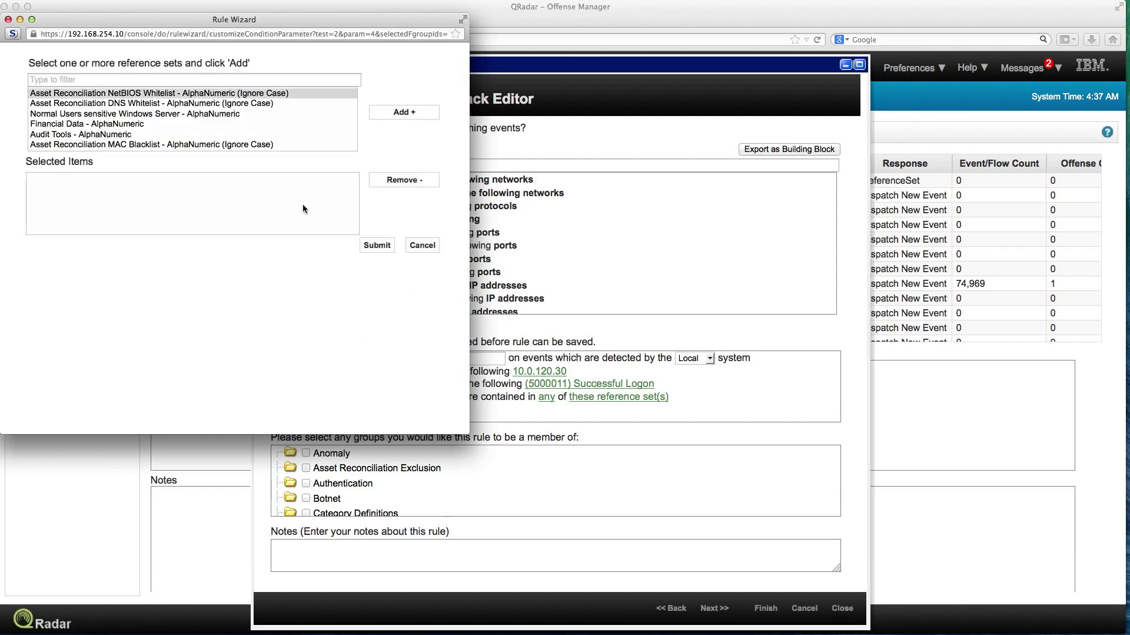
scroll(237, 115, down, 5)
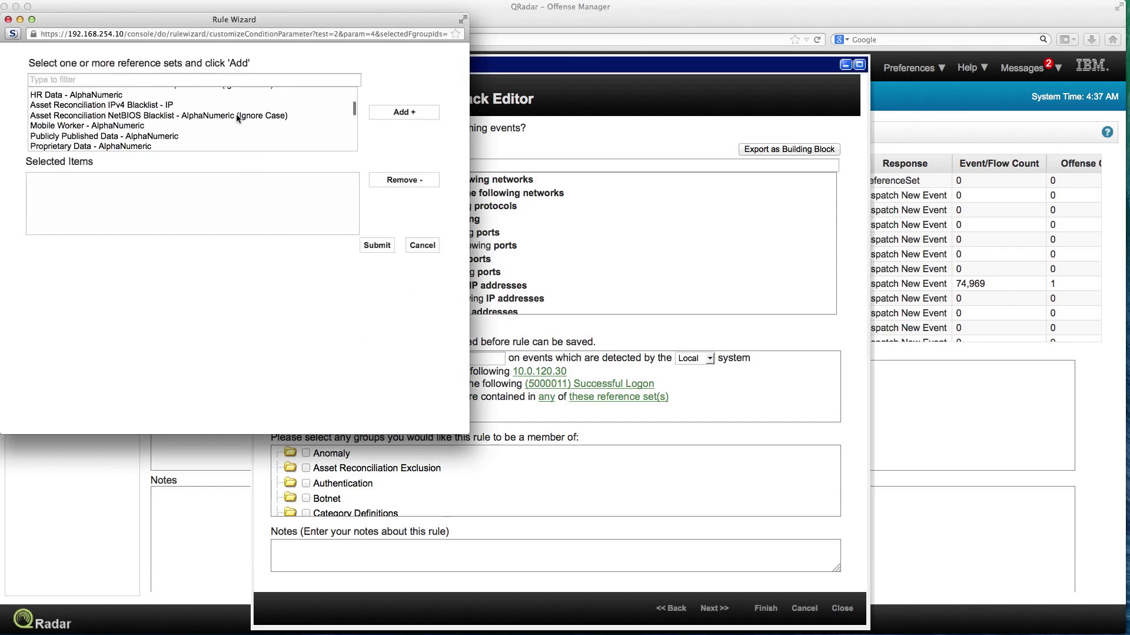
scroll(237, 115, down, 3)
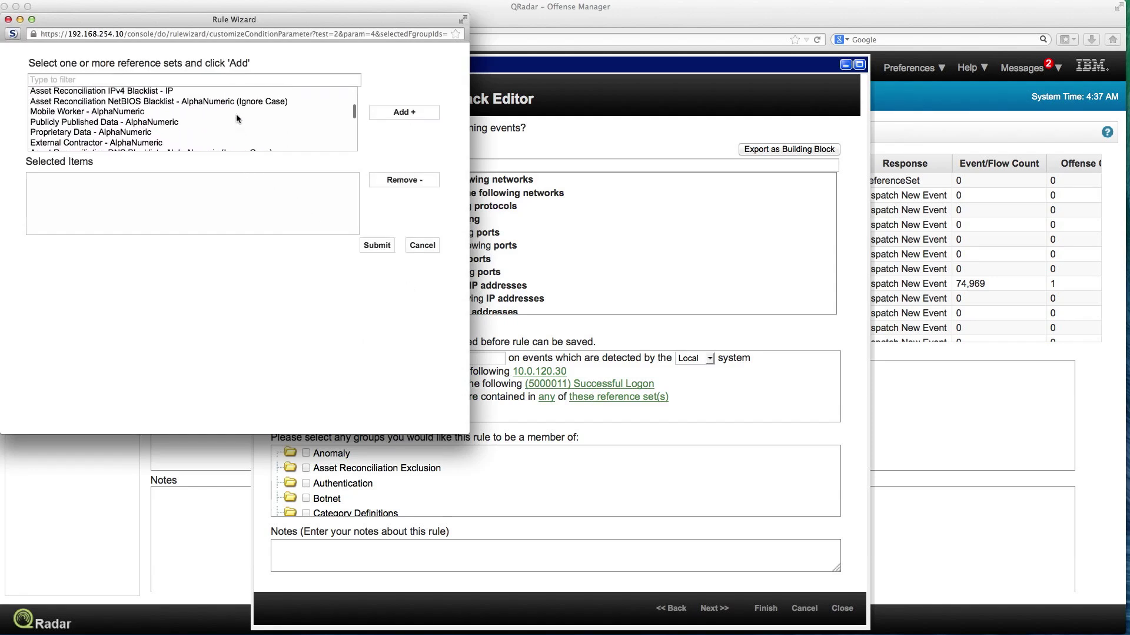
click(165, 77)
text(c)
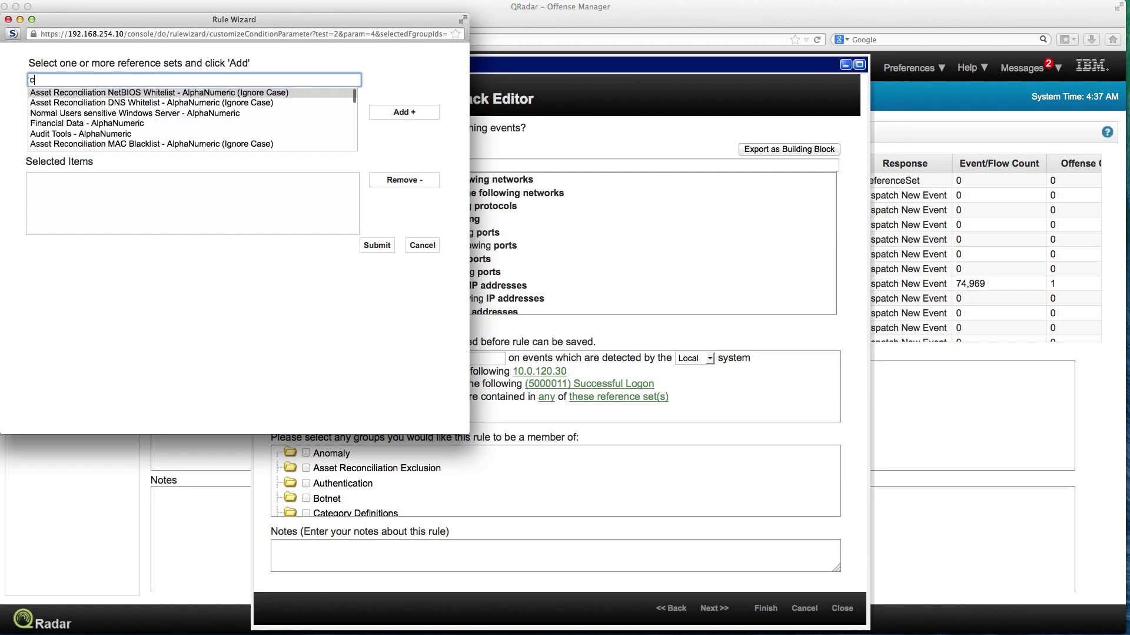
text(ur)
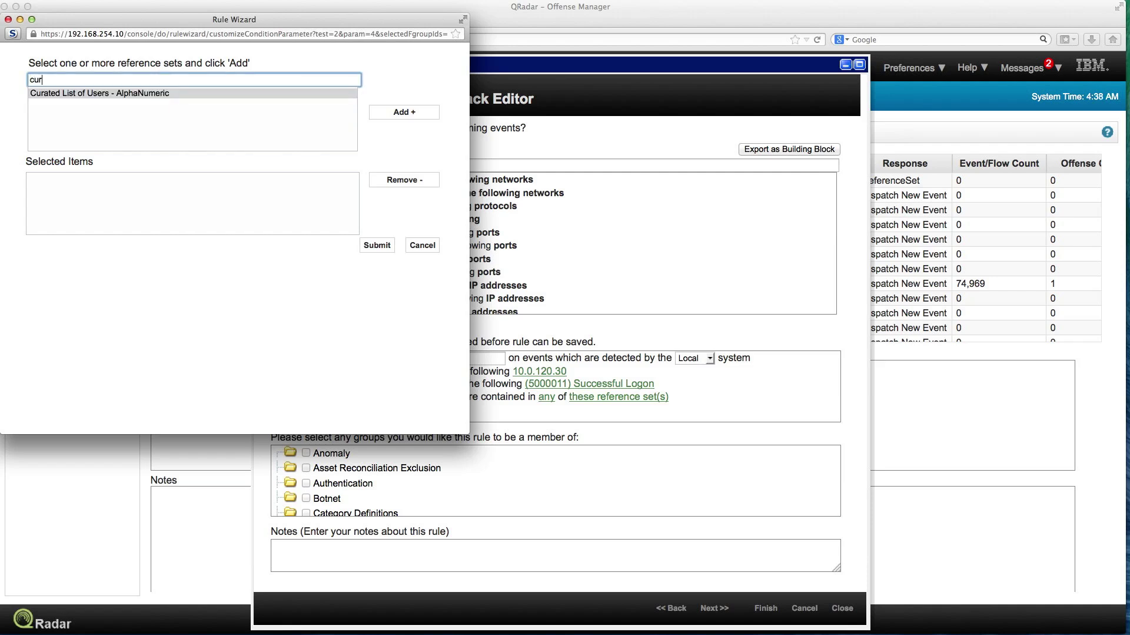
click(134, 94)
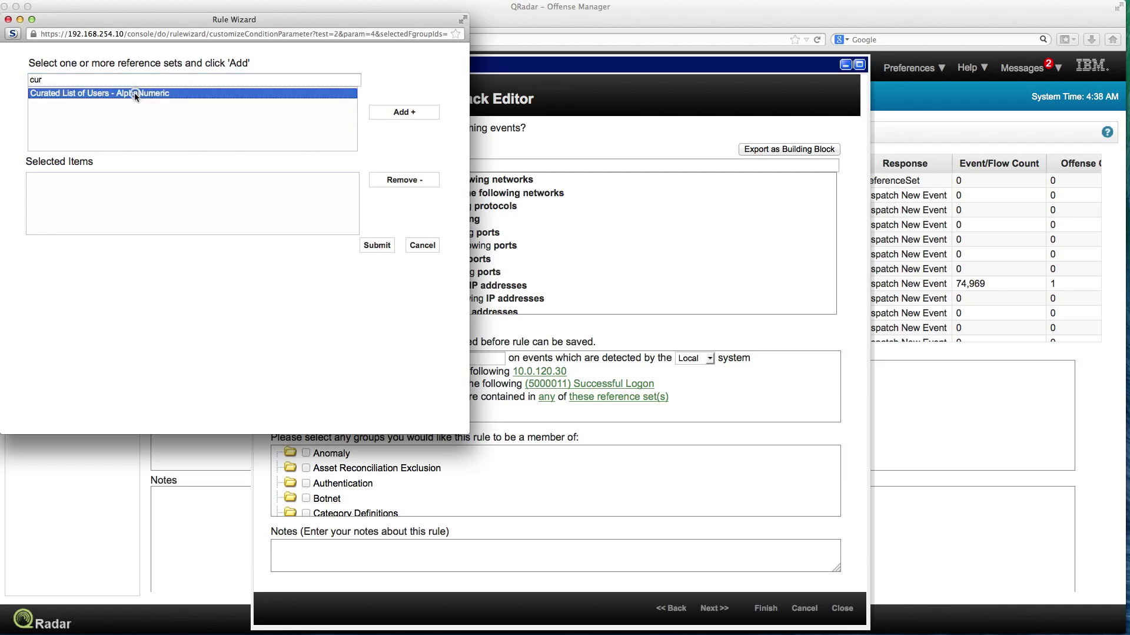
click(419, 116)
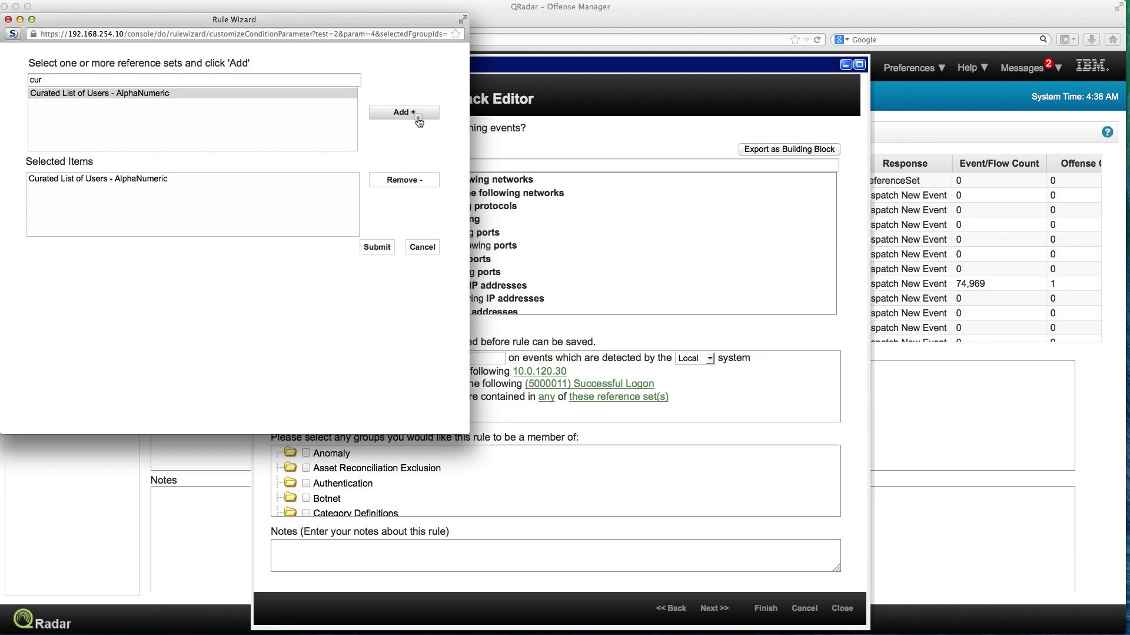
click(377, 247)
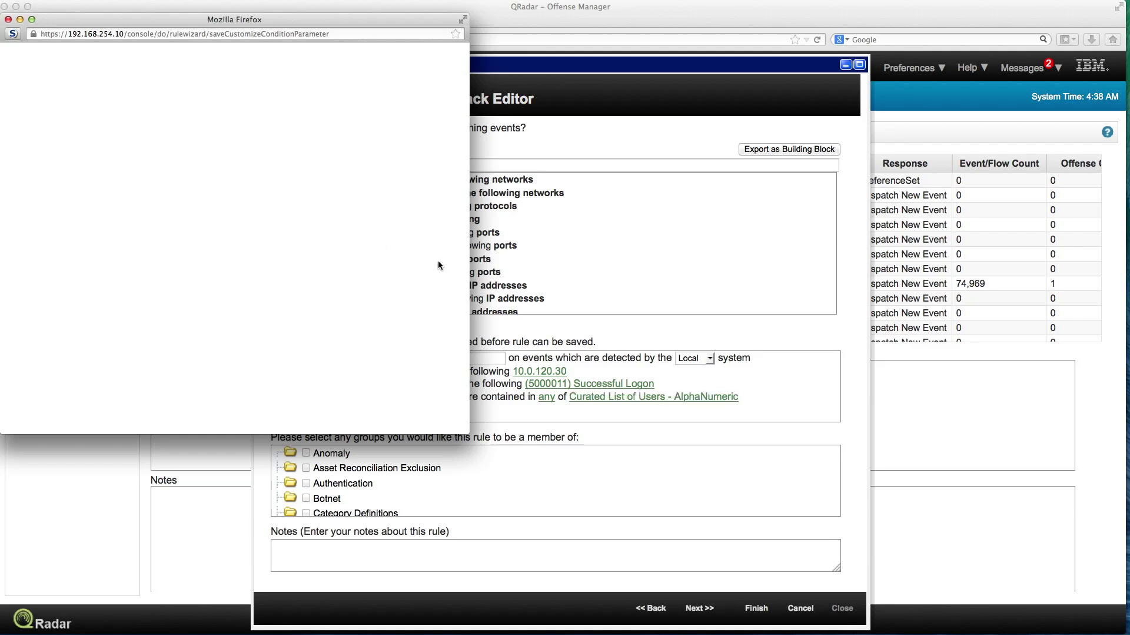